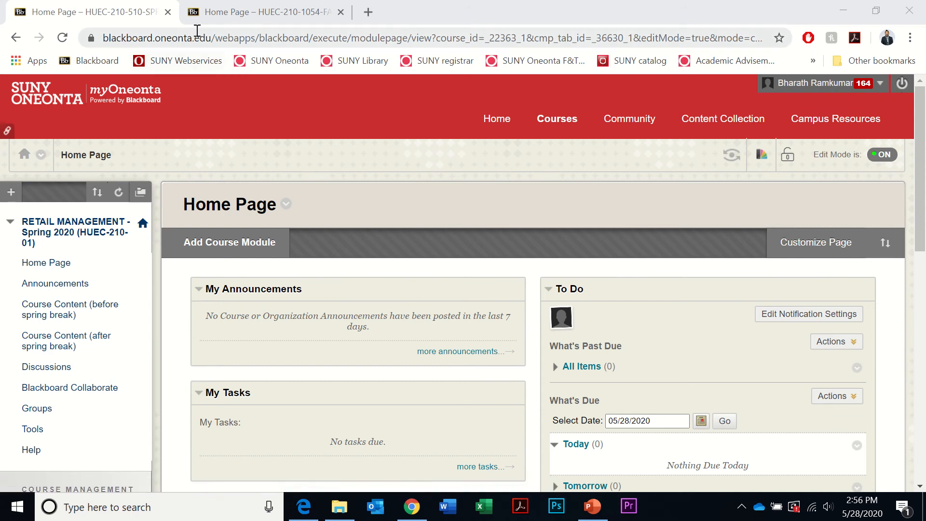
# Step: Open the list of tests in the Spring 2020 Retail Management course
pyautogui.click(212, 12)
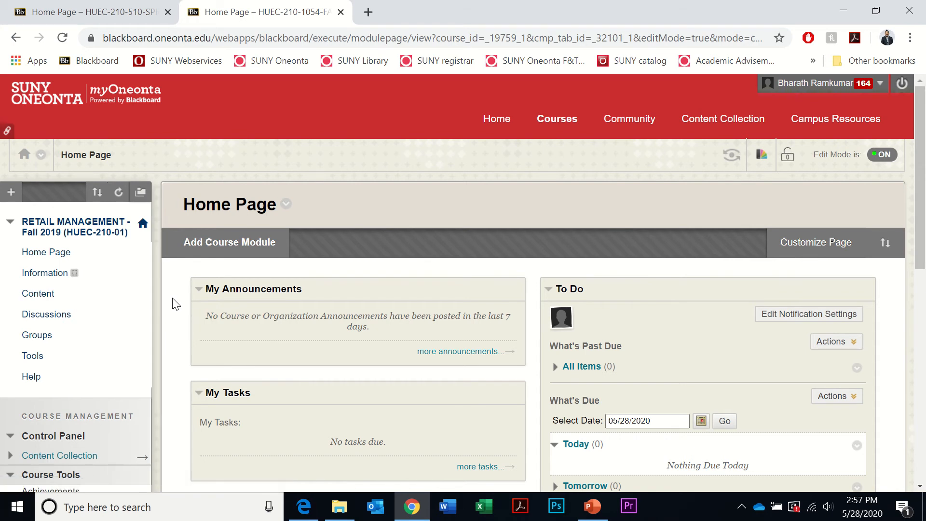
pyautogui.click(120, 20)
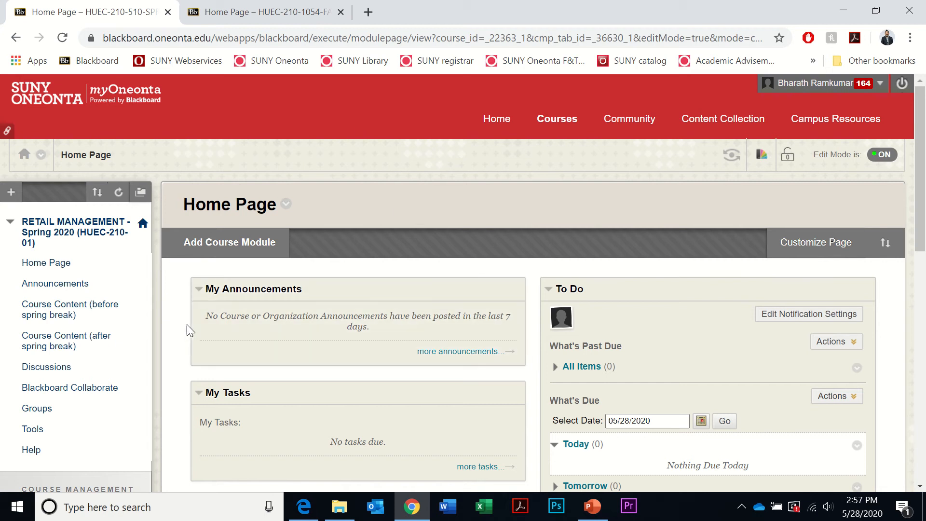
pyautogui.scroll(-3, 176, 331)
pyautogui.scroll(-2, 176, 330)
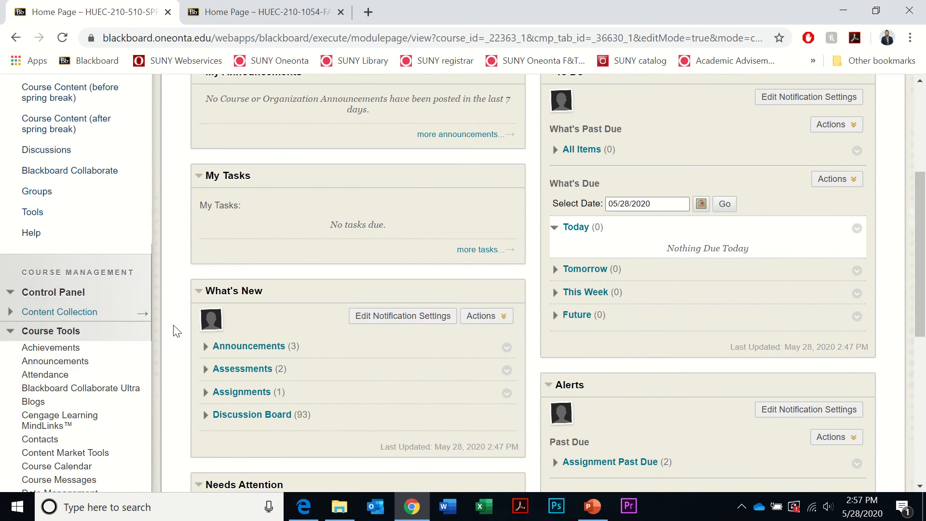
pyautogui.click(20, 336)
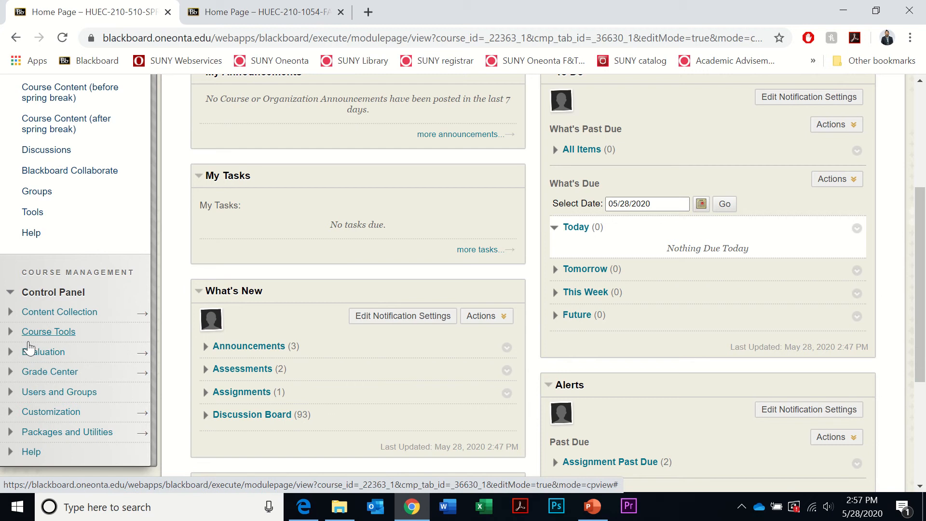
pyautogui.click(10, 336)
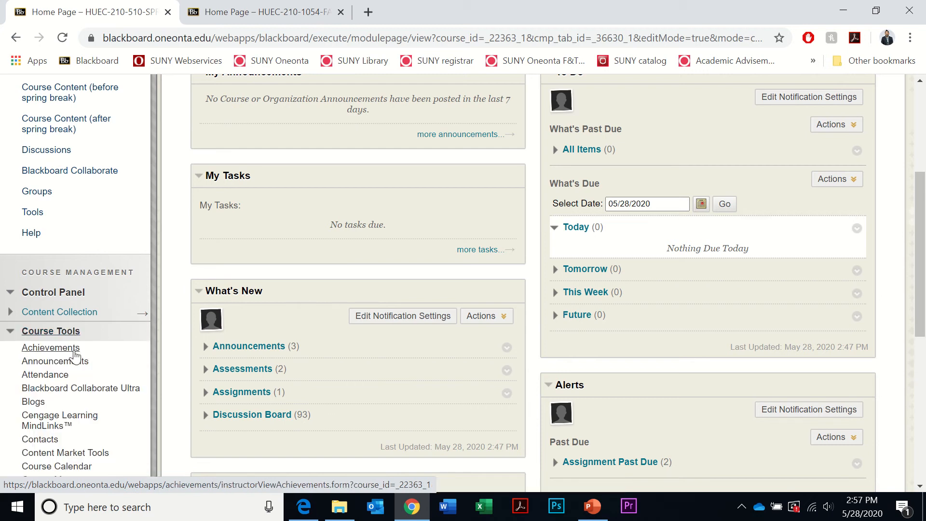
pyautogui.scroll(-6, 72, 354)
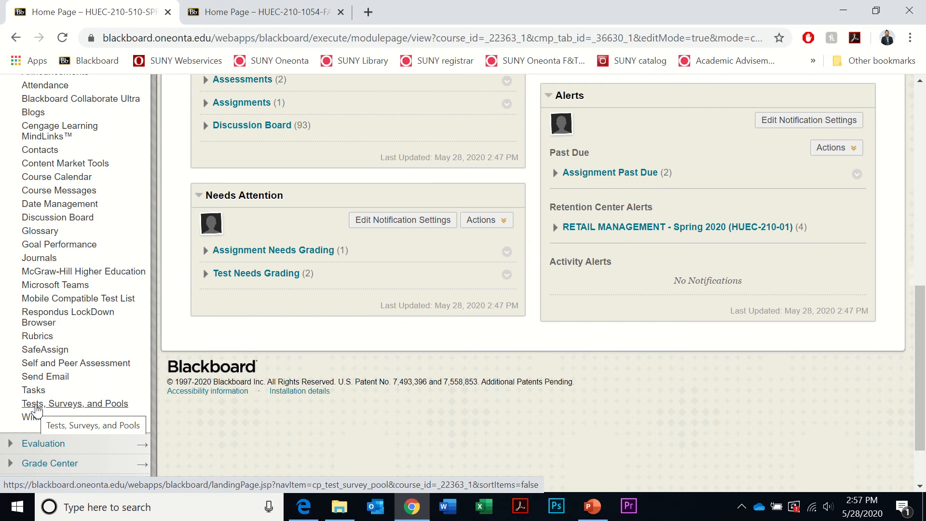
pyautogui.click(38, 407)
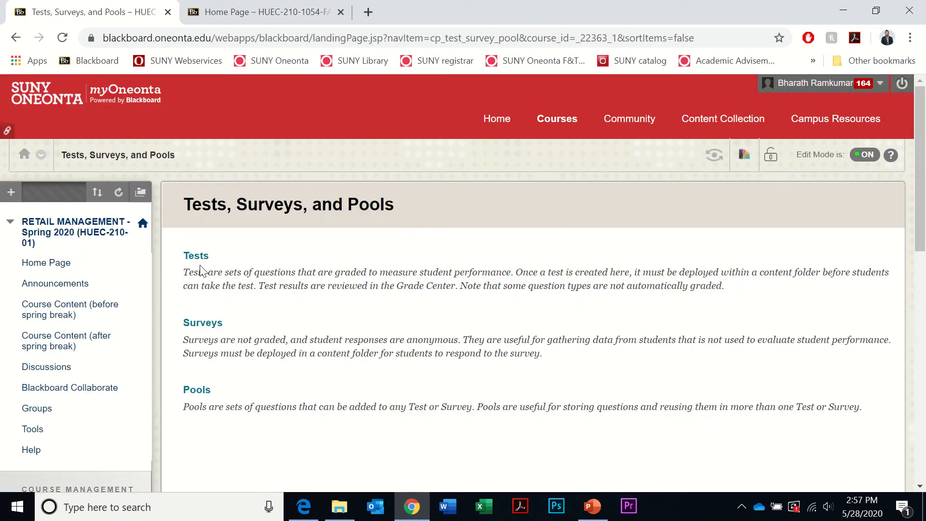
pyautogui.click(196, 259)
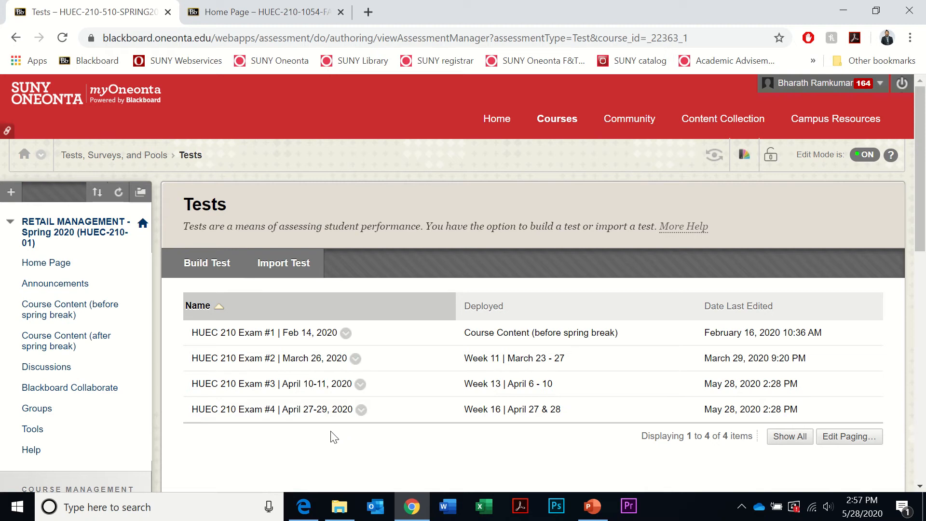
# Step: Start exporting HUEC 210 Exam #4 | April 27-29, 2020 to the Content Collection and browse for its destination
pyautogui.click(361, 410)
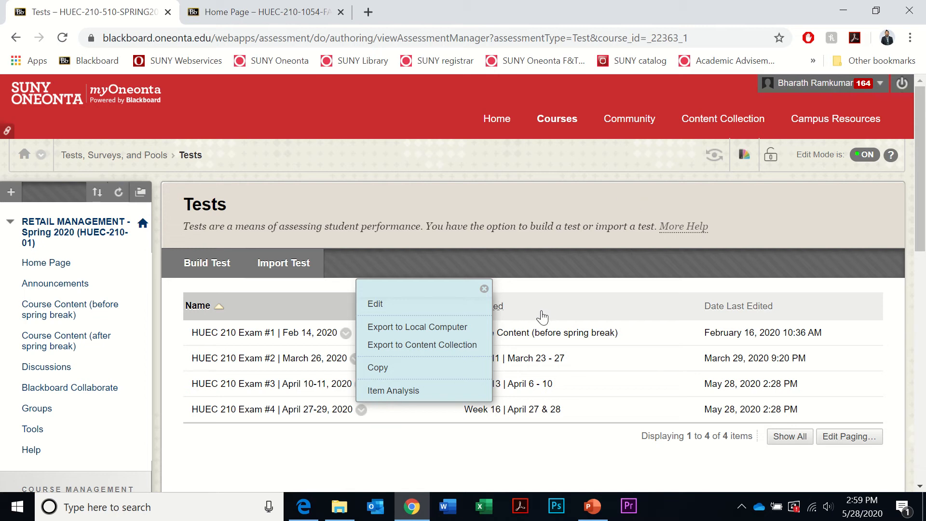
pyautogui.click(413, 345)
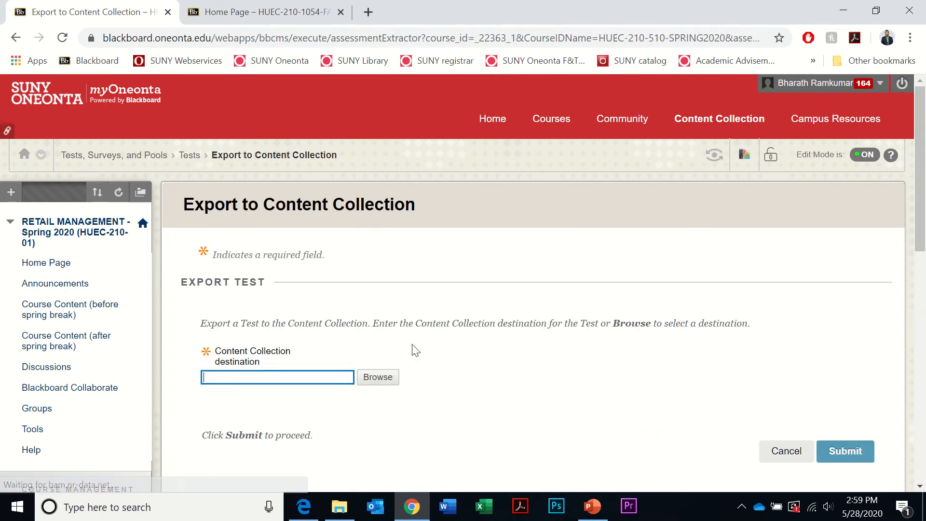
pyautogui.click(370, 383)
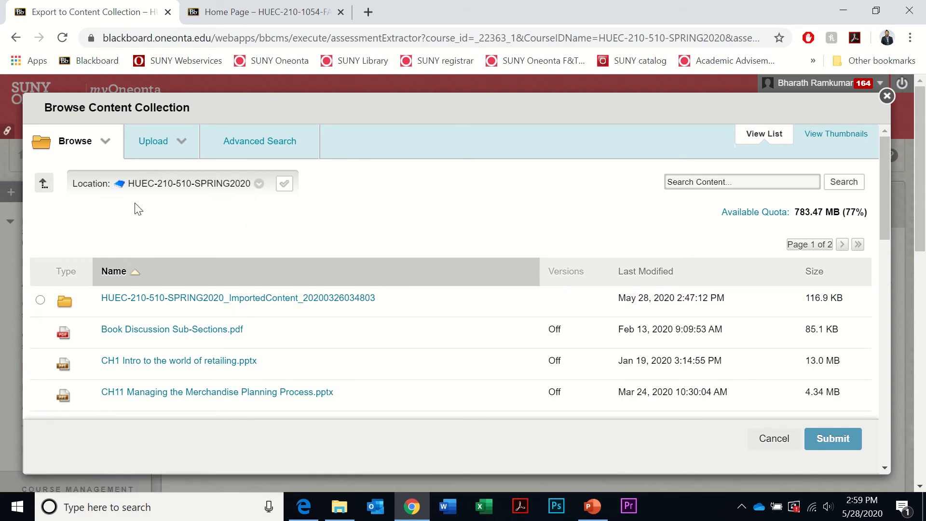
# Step: Look through the course folders available as export destinations and return to the HUEC-210-510-SPRING2020 folder
pyautogui.click(43, 186)
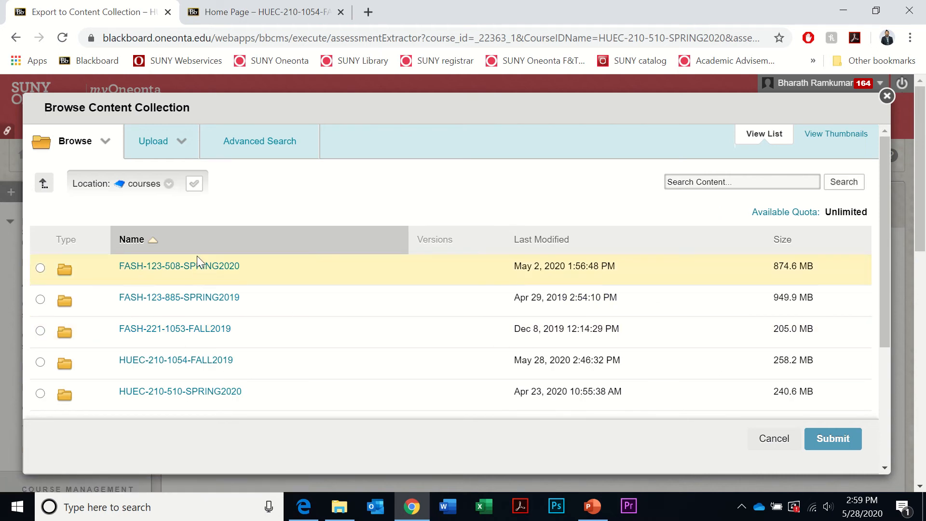
pyautogui.scroll(-3, 217, 342)
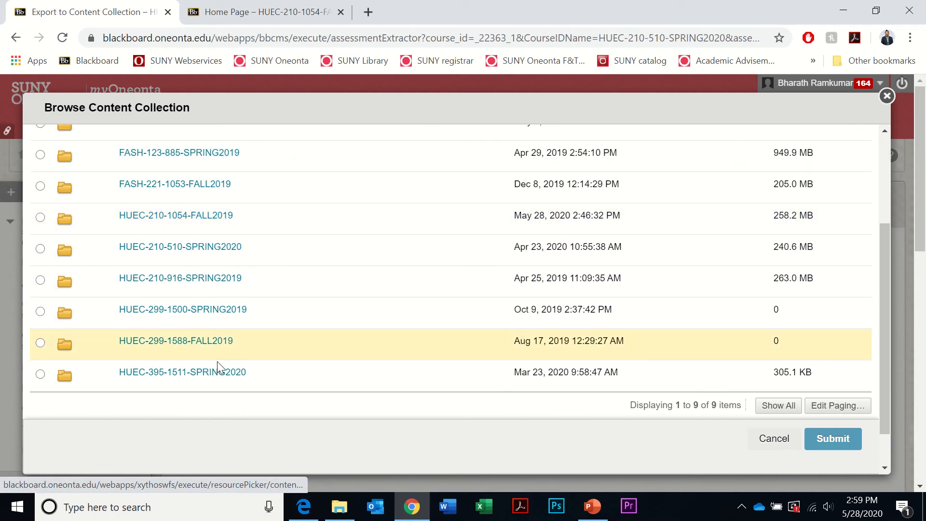
pyautogui.scroll(3, 277, 323)
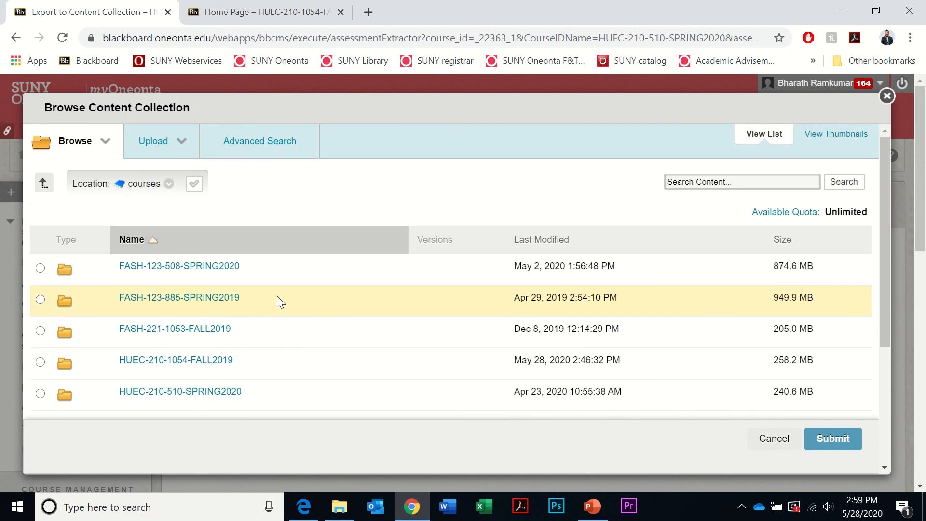
pyautogui.scroll(-1, 275, 290)
pyautogui.scroll(-3, 291, 316)
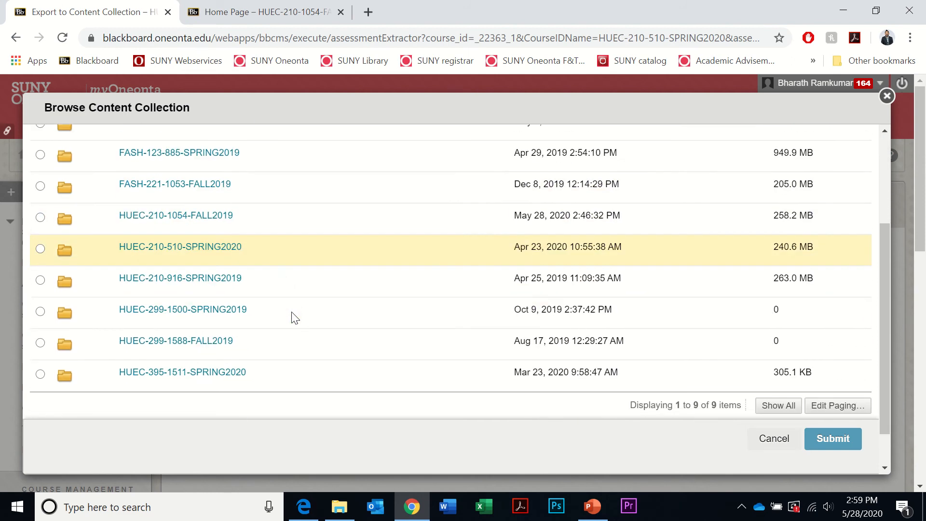
pyautogui.scroll(5, 250, 357)
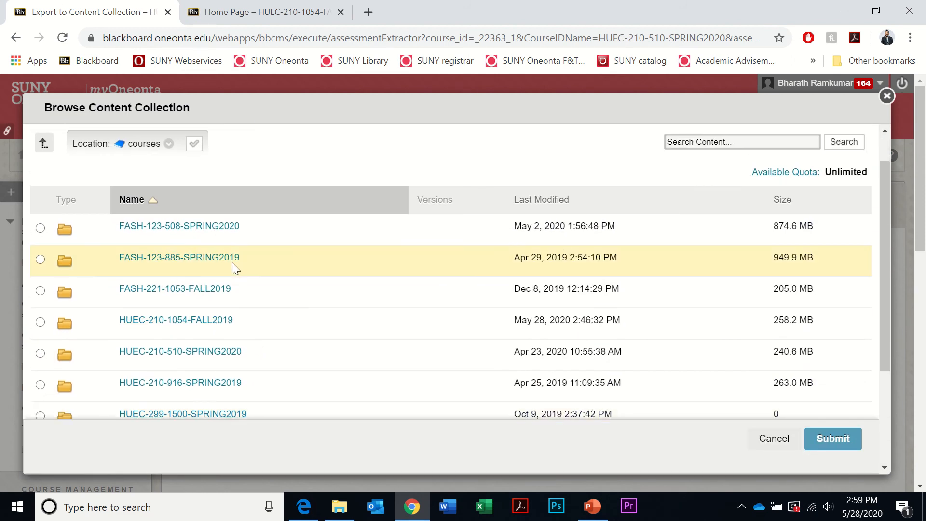
pyautogui.scroll(-3, 291, 302)
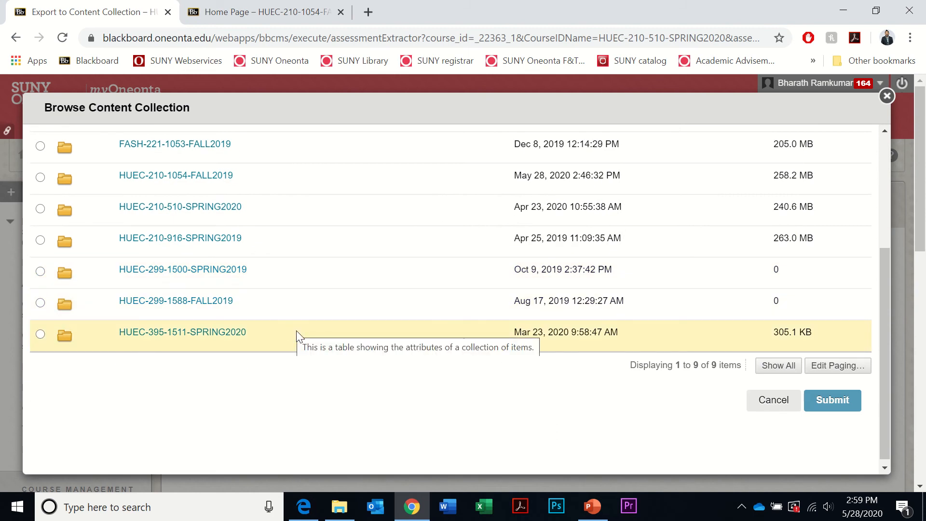
pyautogui.scroll(2, 296, 331)
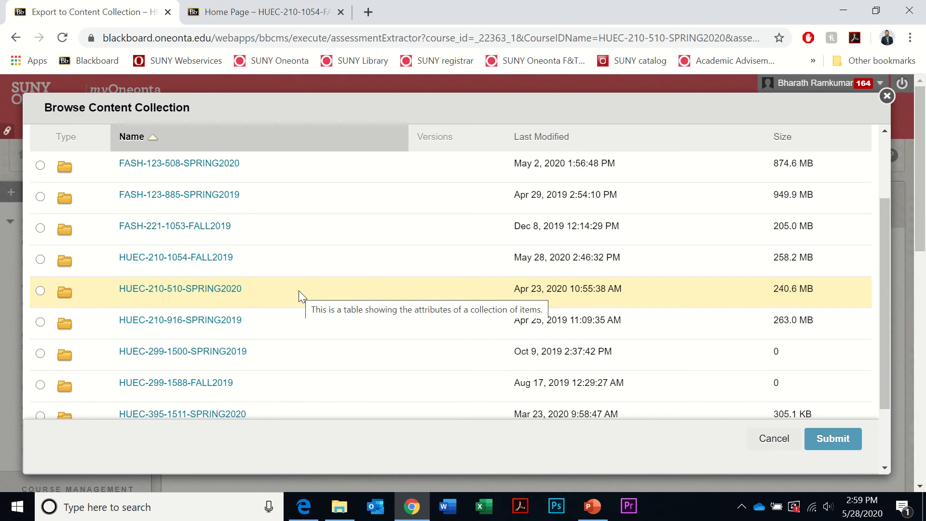
pyautogui.scroll(2, 299, 291)
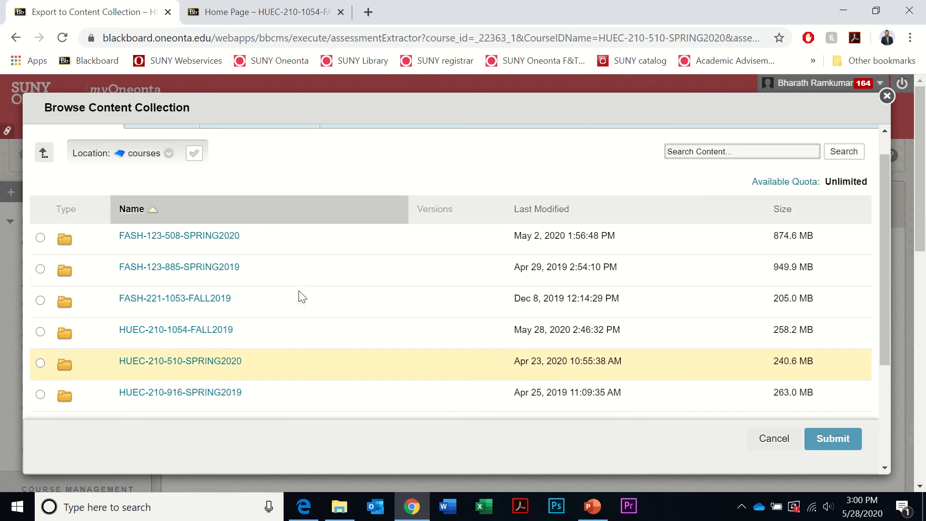
pyautogui.scroll(-2, 217, 280)
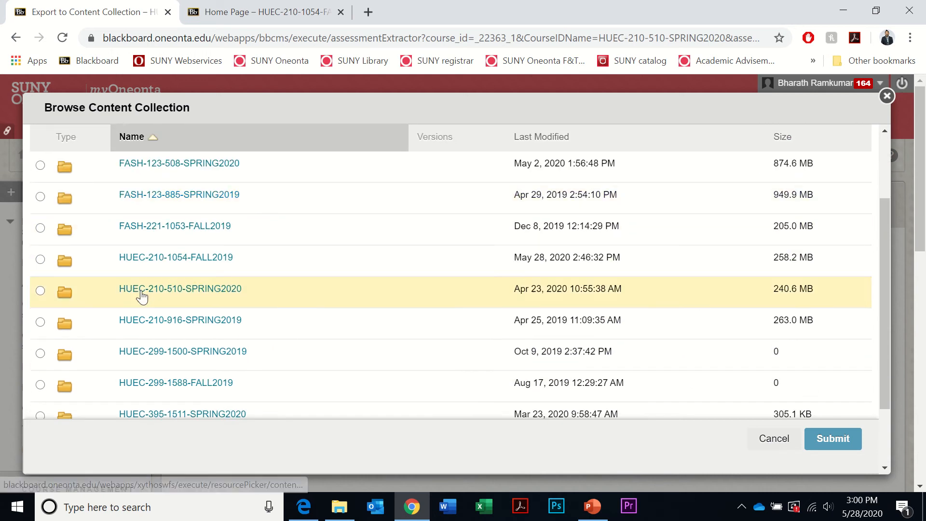
pyautogui.click(212, 291)
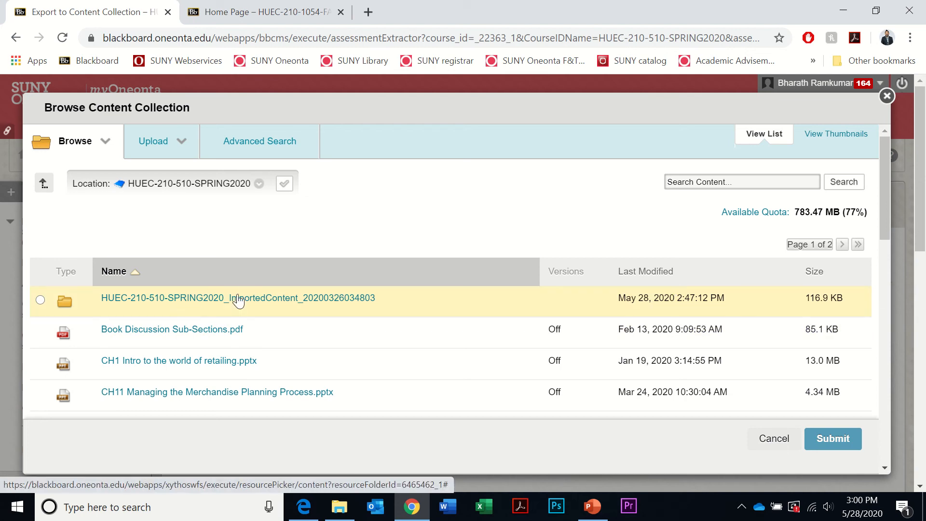
# Step: Examine the contents of the Spring 2020 course's ImportedContent folder and go back to the course folder
pyautogui.click(284, 186)
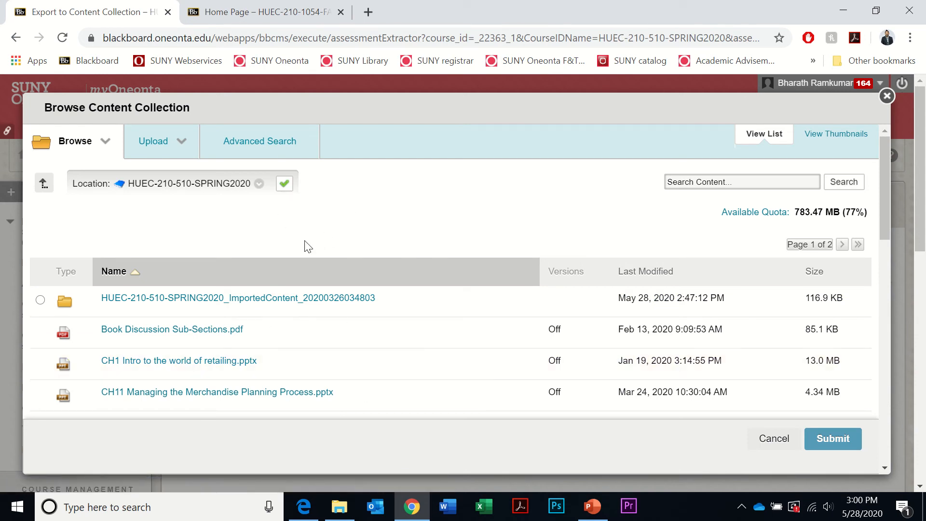
pyautogui.click(284, 184)
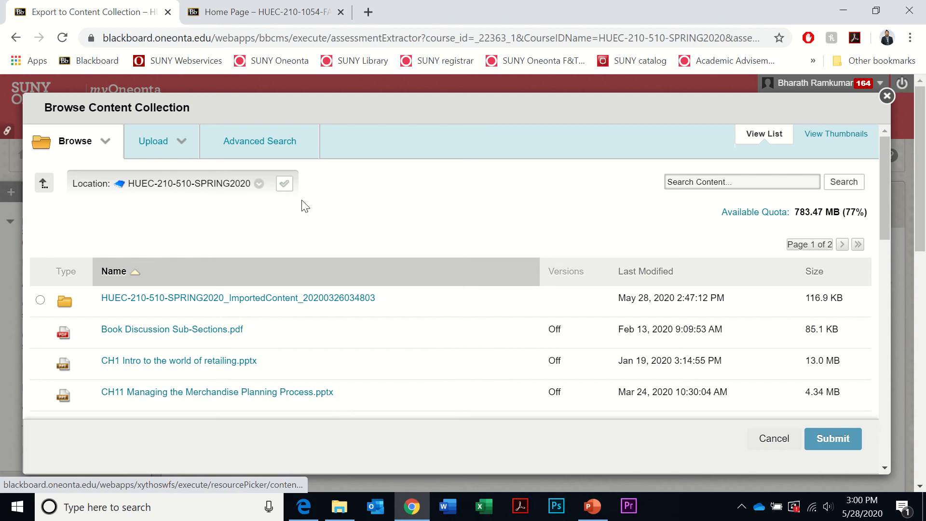
pyautogui.click(218, 305)
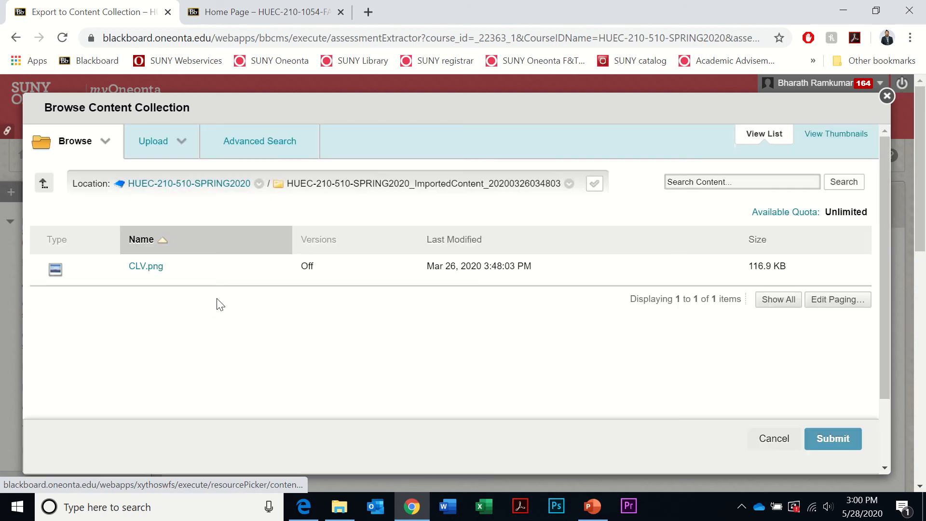
pyautogui.click(47, 192)
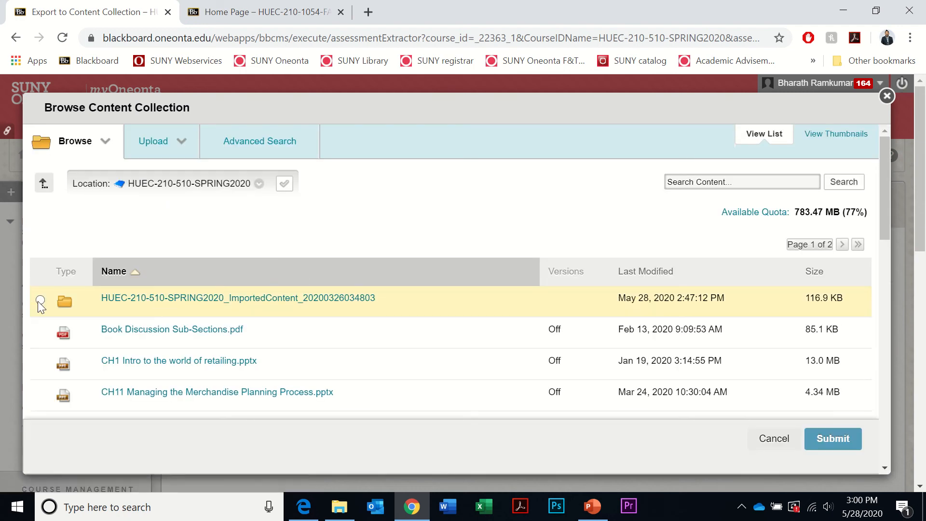
pyautogui.click(40, 300)
pyautogui.click(840, 439)
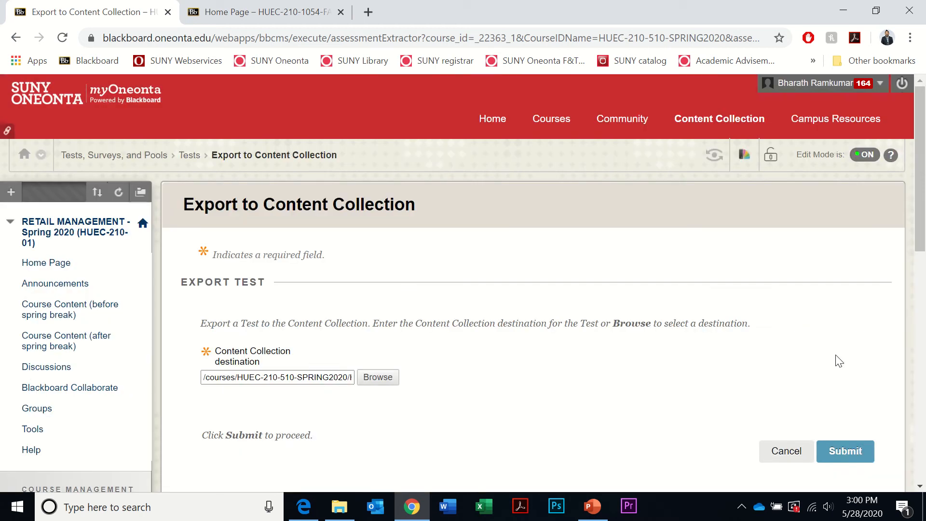
pyautogui.click(839, 451)
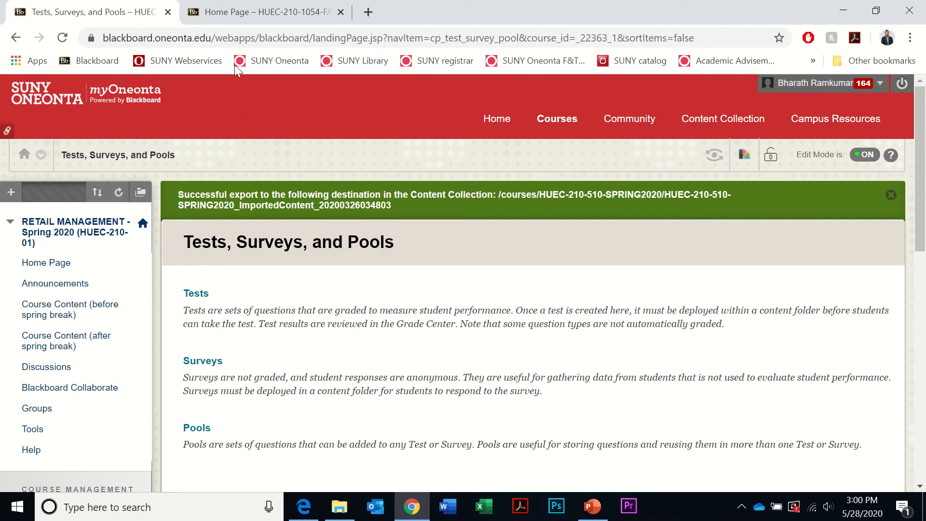
# Step: Switch to the Fall 2019 Retail Management course and open its list of tests
pyautogui.click(239, 13)
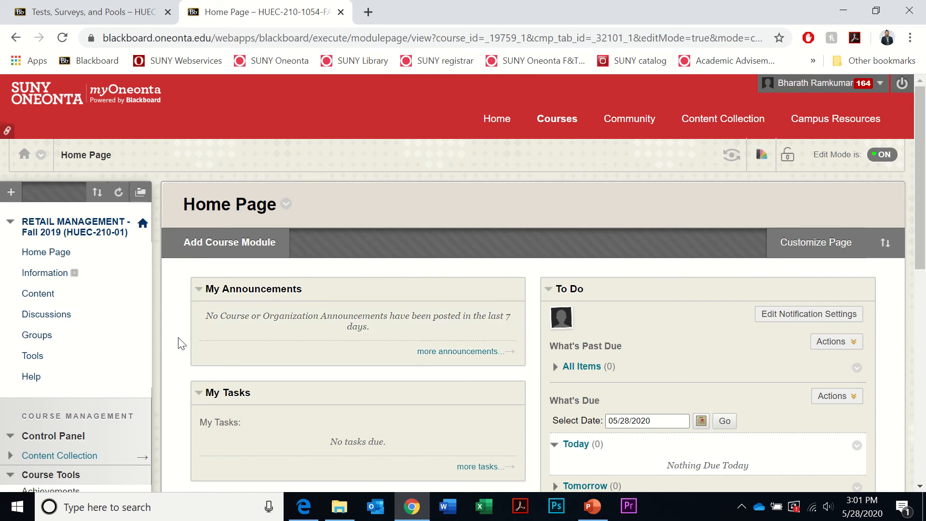
pyautogui.scroll(-5, 120, 348)
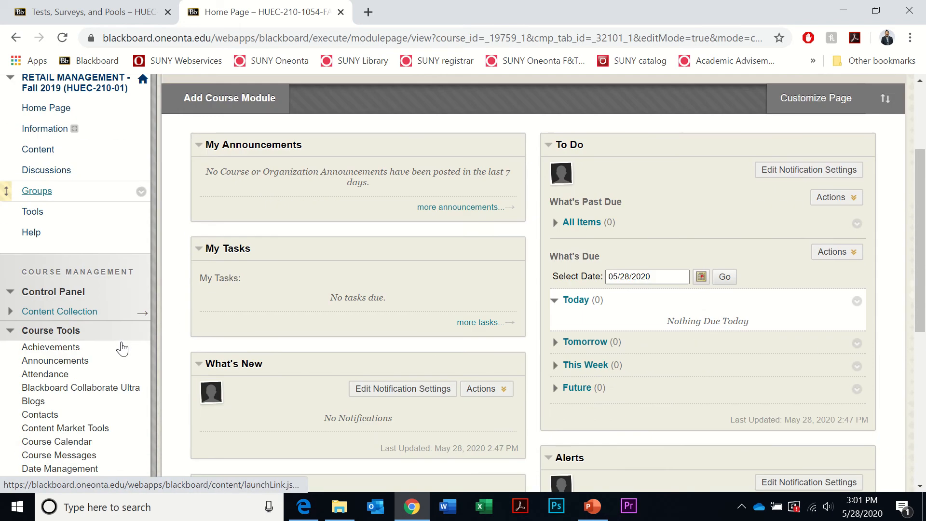
pyautogui.scroll(-4, 77, 313)
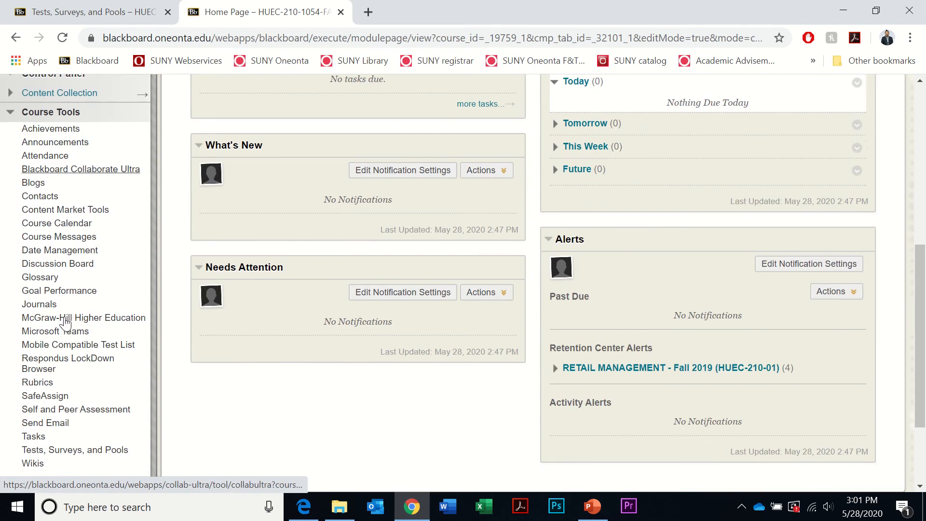
pyautogui.click(39, 380)
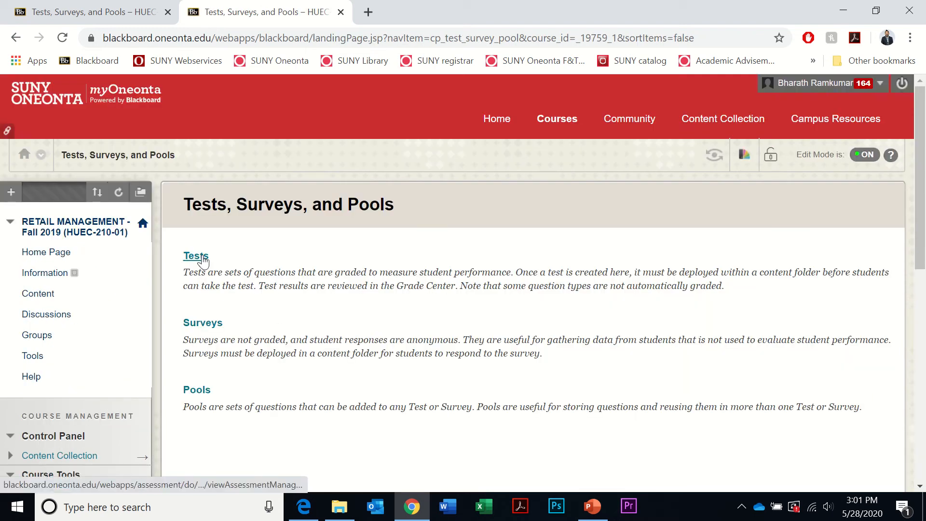
pyautogui.click(199, 256)
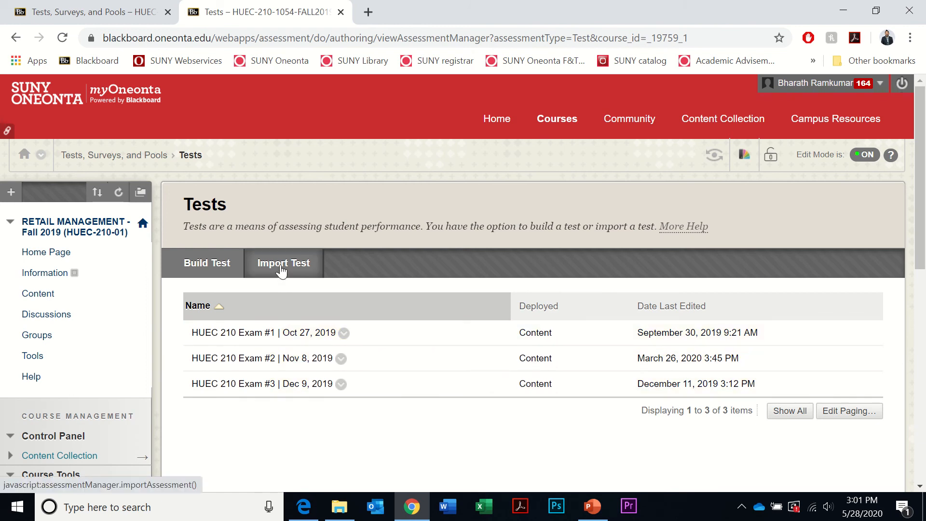
# Step: Start a test import from the Content Collection and browse to the HUEC-210-510-SPRING2020 course folder
pyautogui.click(282, 270)
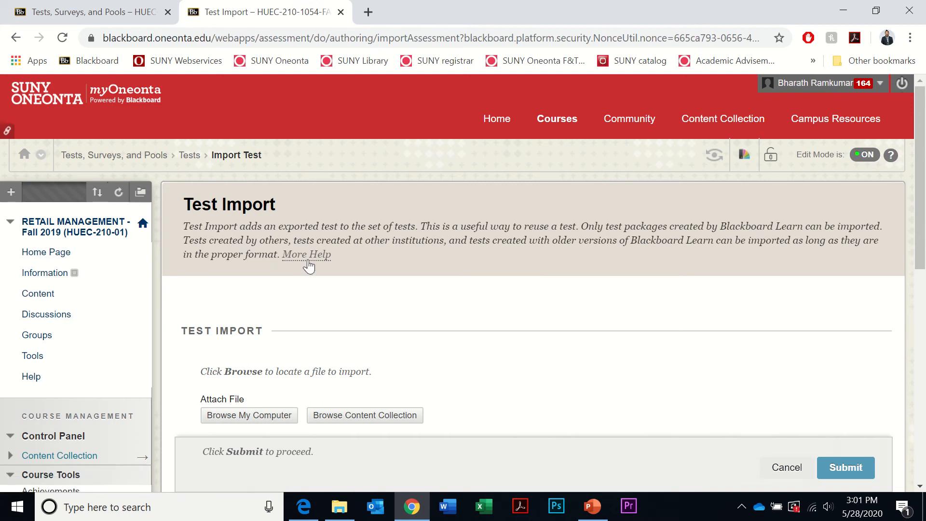
pyautogui.scroll(-3, 509, 353)
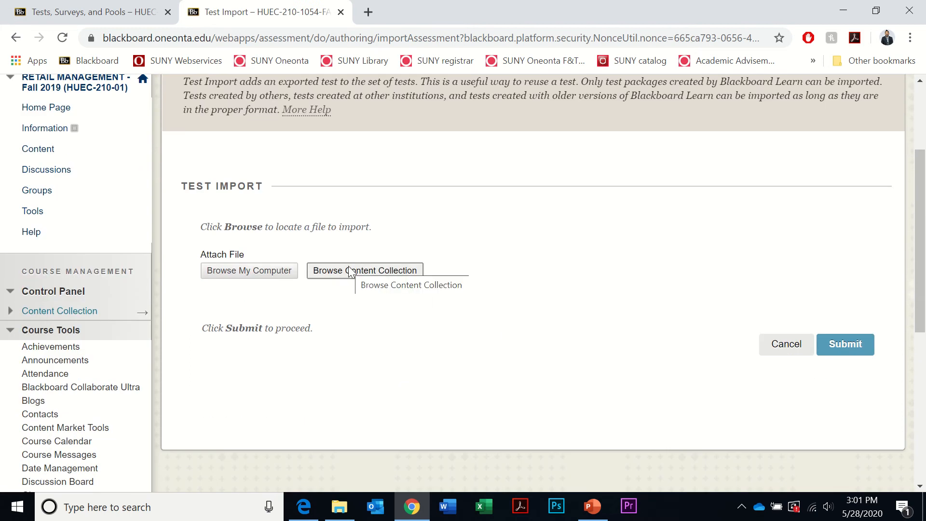
pyautogui.click(350, 271)
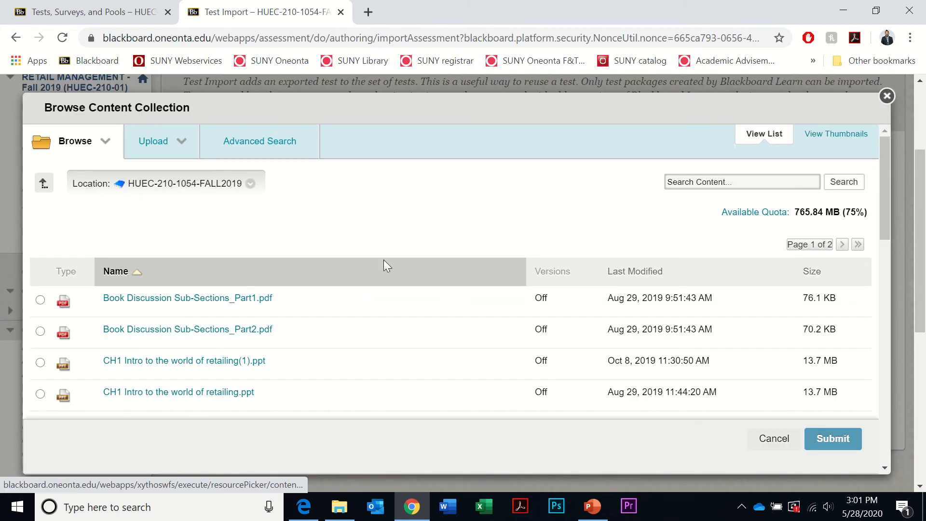
pyautogui.click(43, 186)
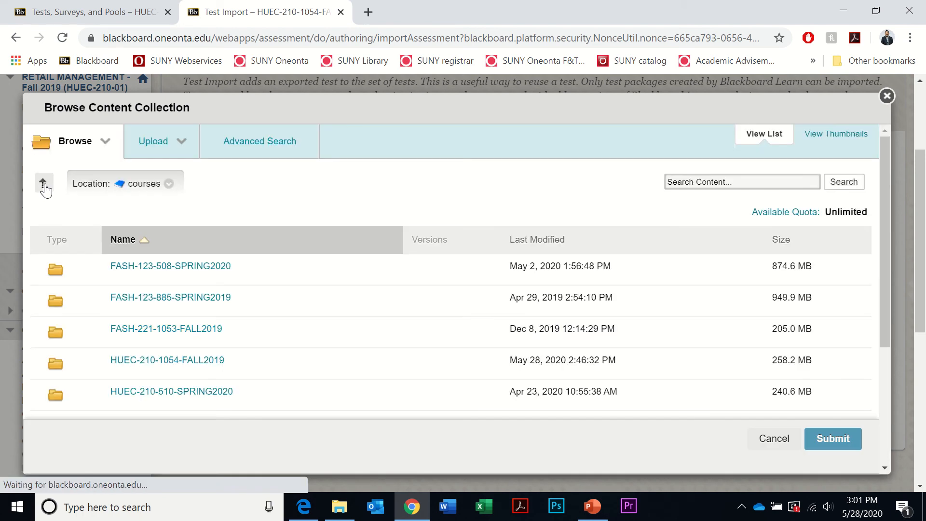
pyautogui.scroll(-1, 346, 289)
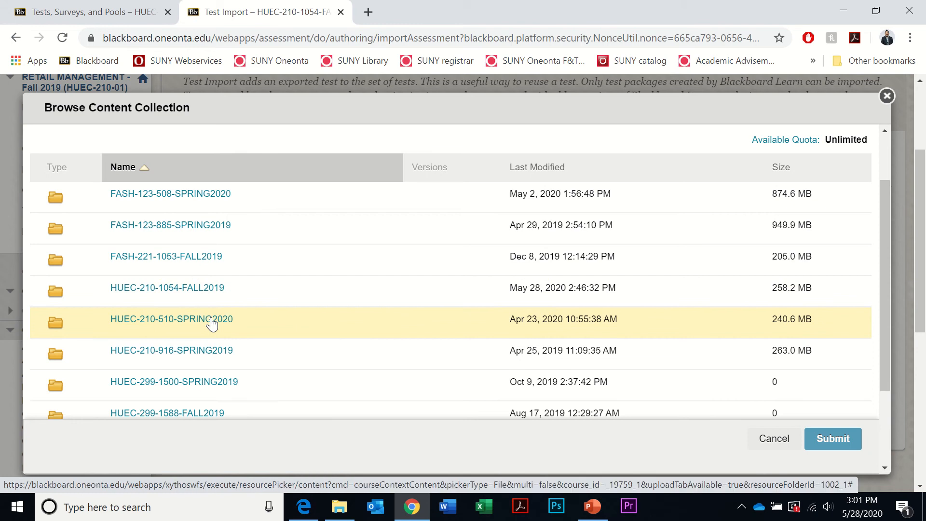
pyautogui.click(212, 322)
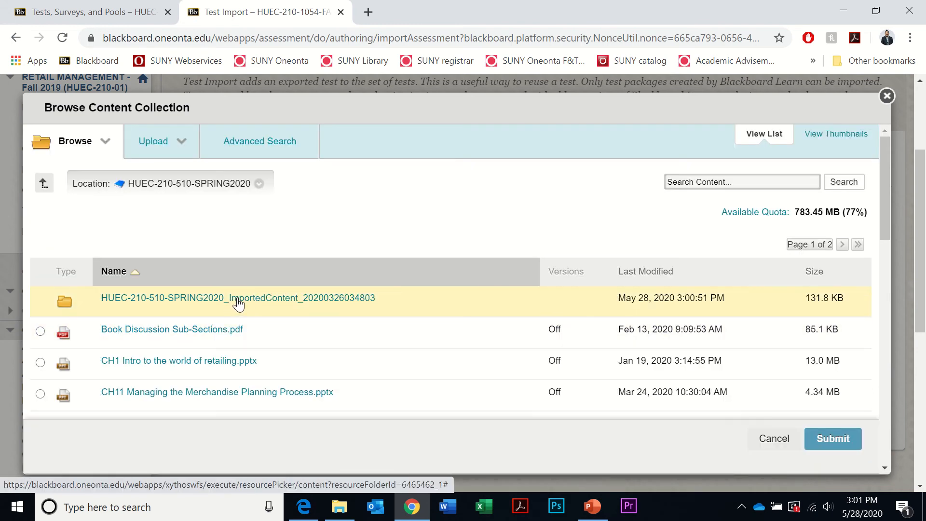
pyautogui.click(238, 304)
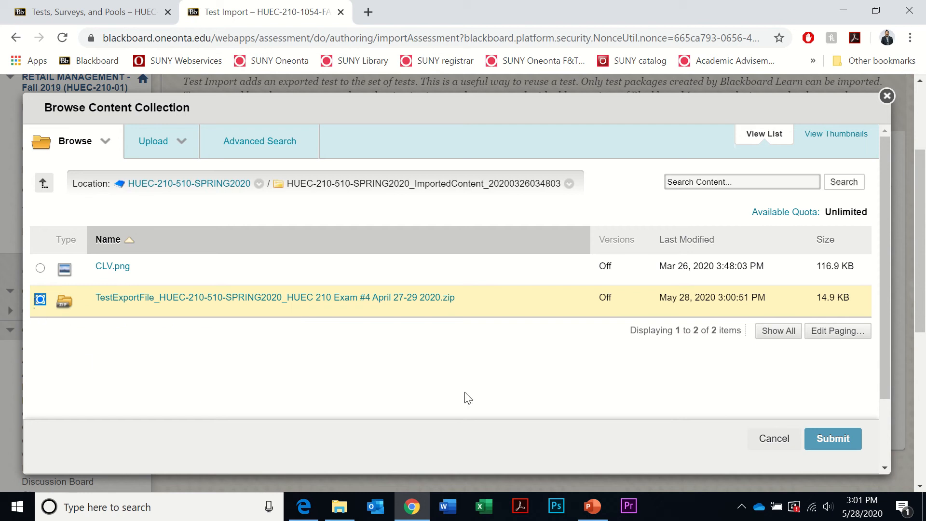
pyautogui.click(827, 438)
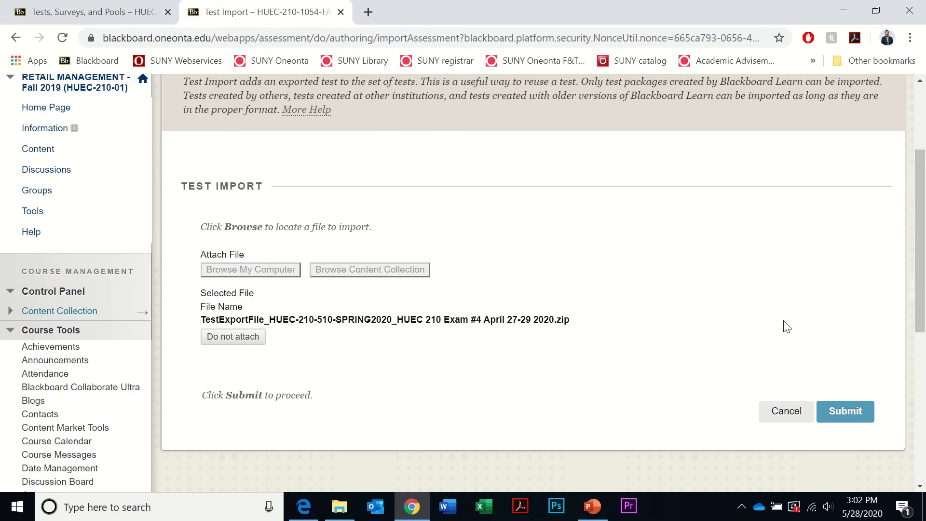
pyautogui.click(858, 413)
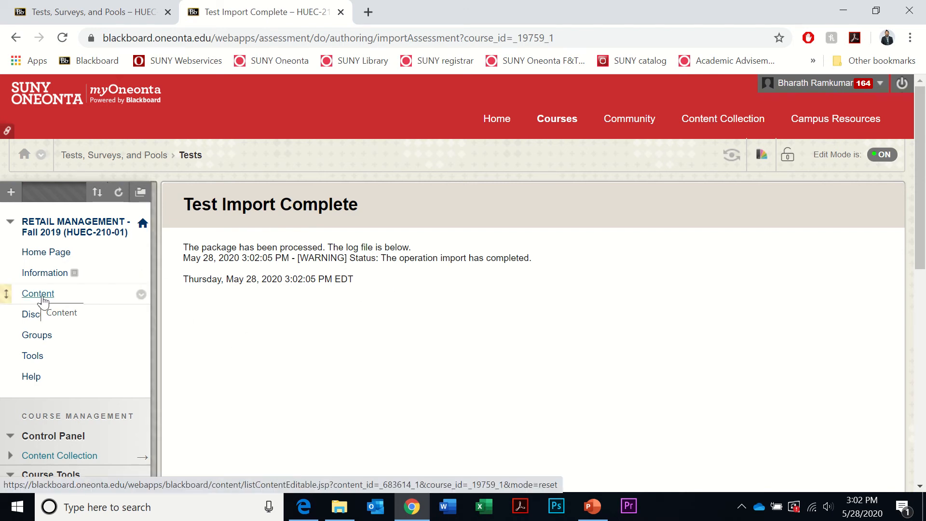
# Step: Open the Fall 2019 course's Content area and start adding a test there
pyautogui.click(42, 299)
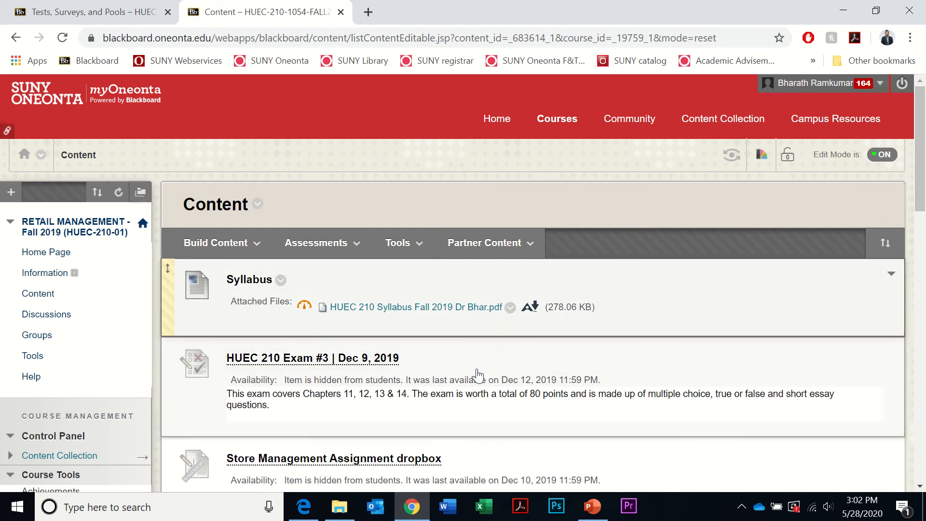
pyautogui.scroll(-1, 631, 373)
pyautogui.scroll(-3, 630, 372)
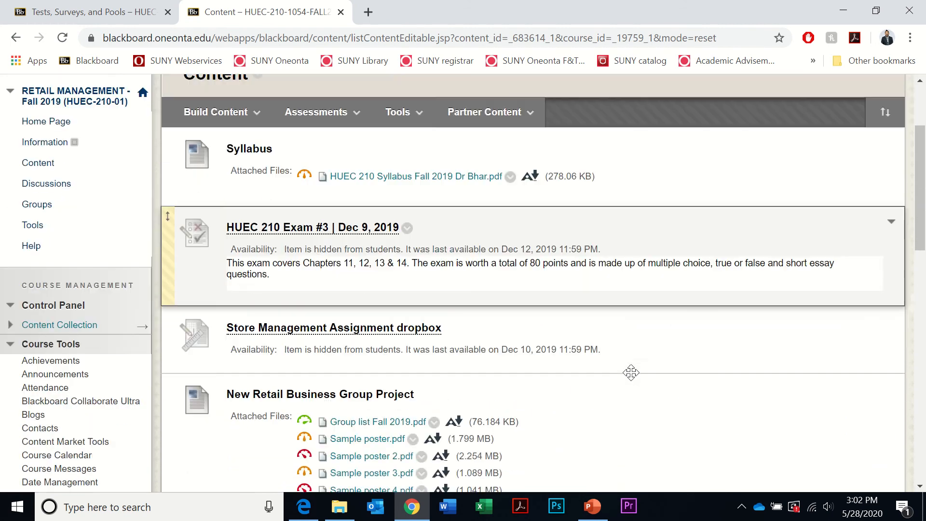
pyautogui.scroll(1, 632, 376)
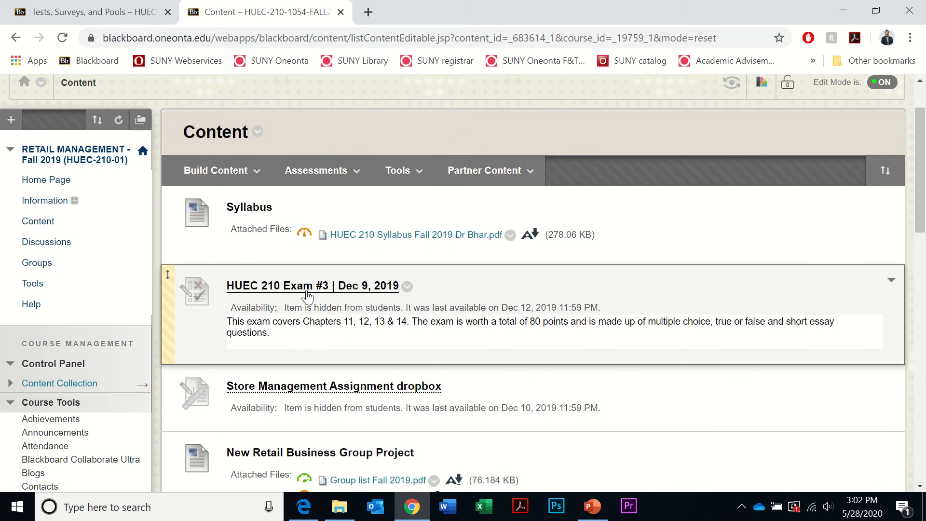
pyautogui.click(323, 174)
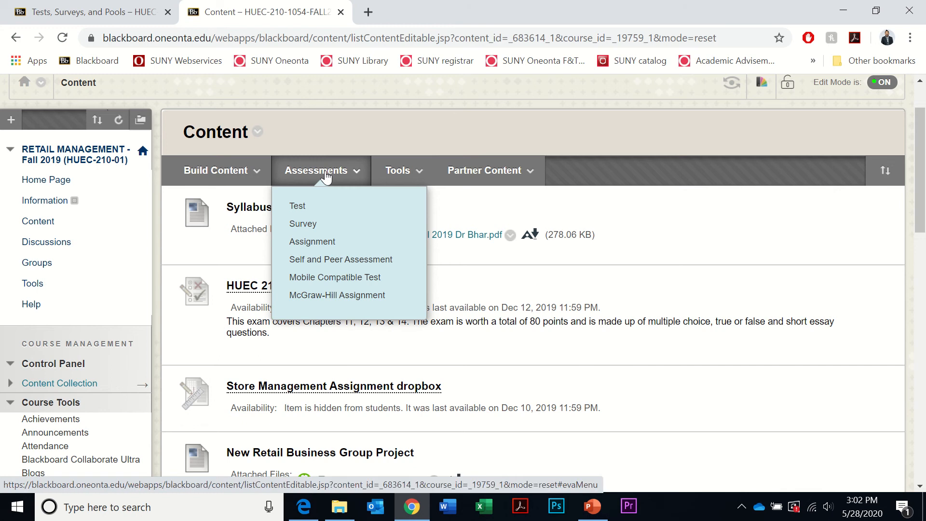
pyautogui.click(299, 210)
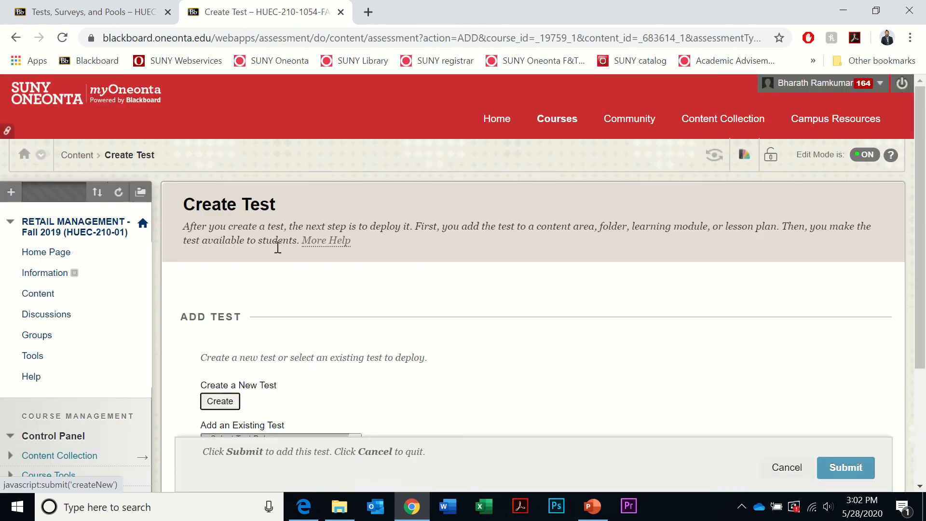
# Step: Select the existing test HUEC 210 Exam #4 | April 27-29, 2020 and submit it for deployment
pyautogui.scroll(-3, 502, 268)
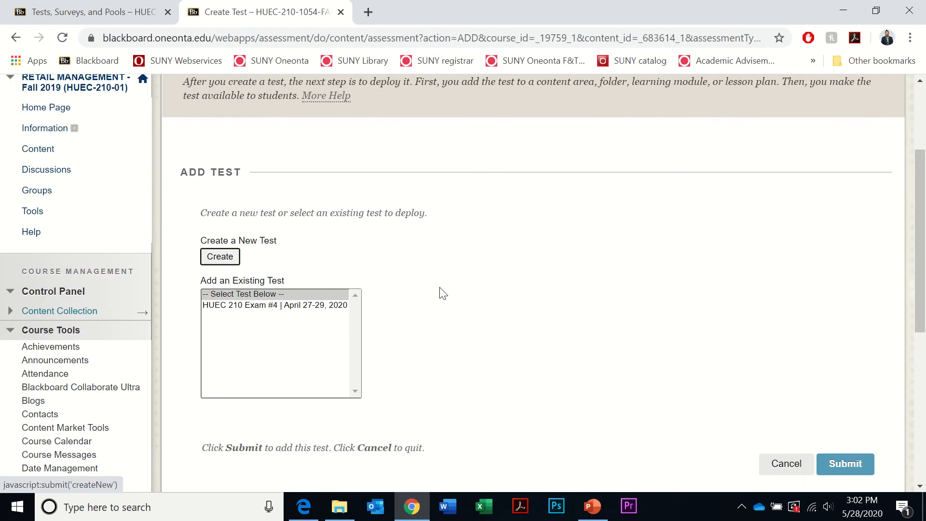
pyautogui.click(255, 307)
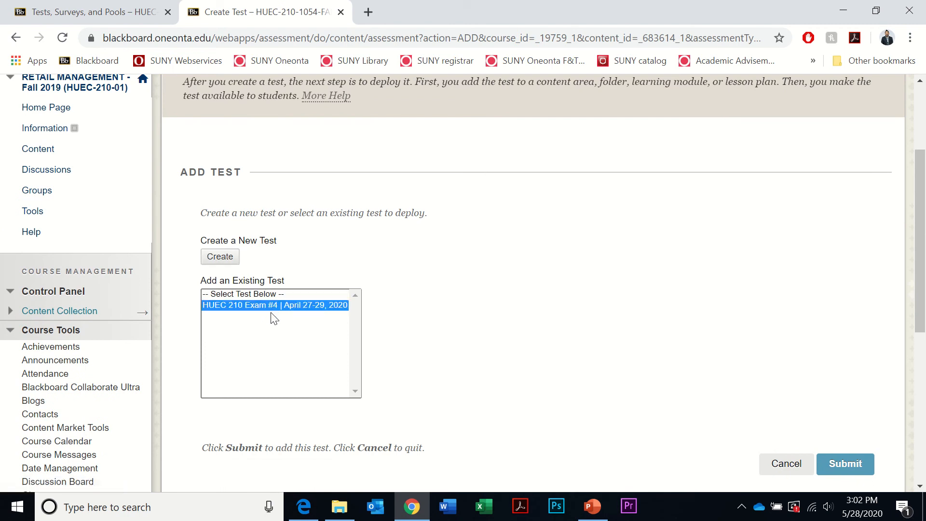
pyautogui.scroll(2, 417, 315)
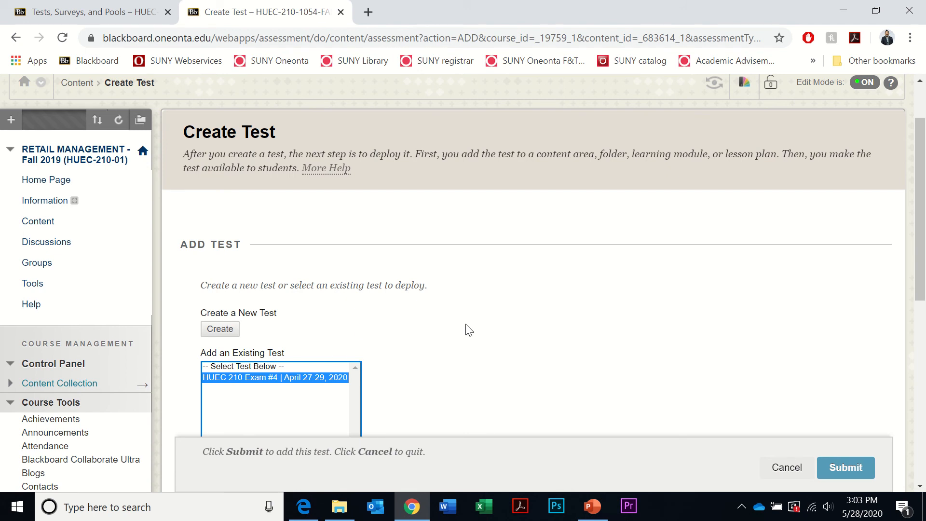
pyautogui.scroll(-1, 468, 330)
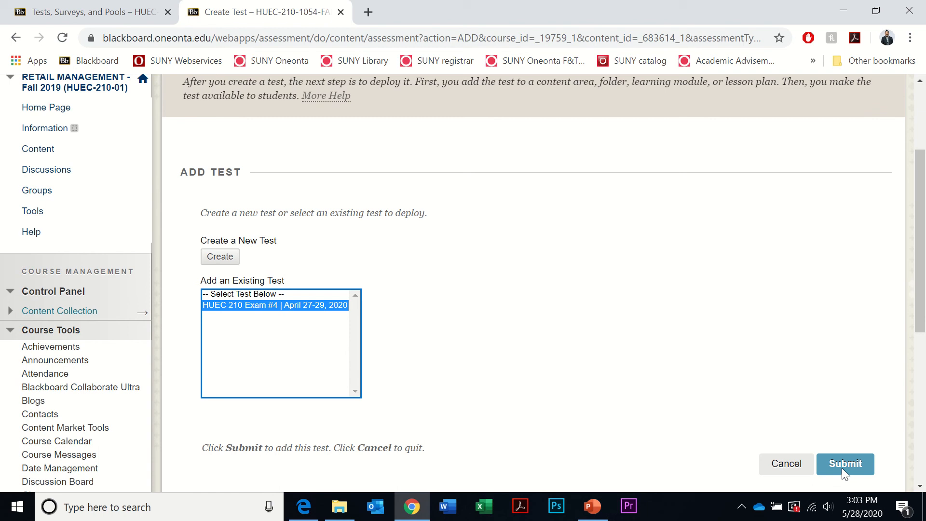
pyautogui.click(277, 317)
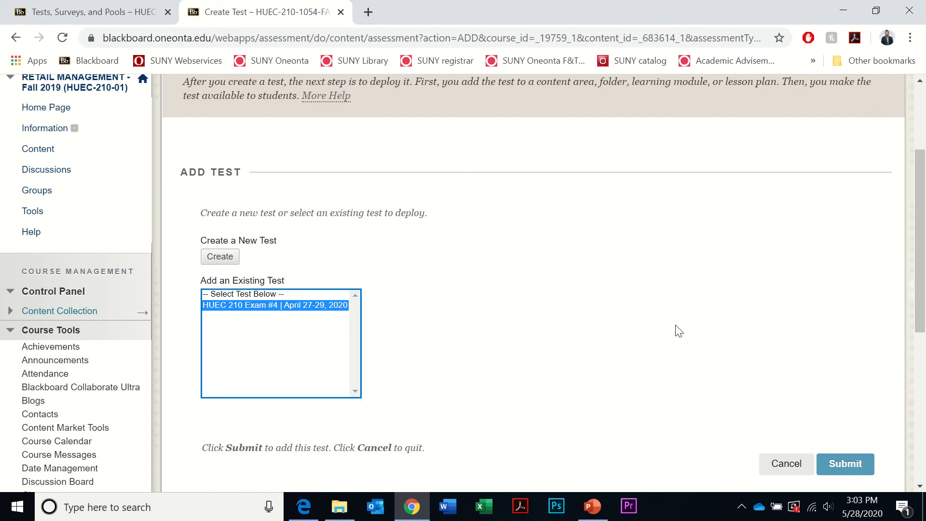
pyautogui.click(839, 463)
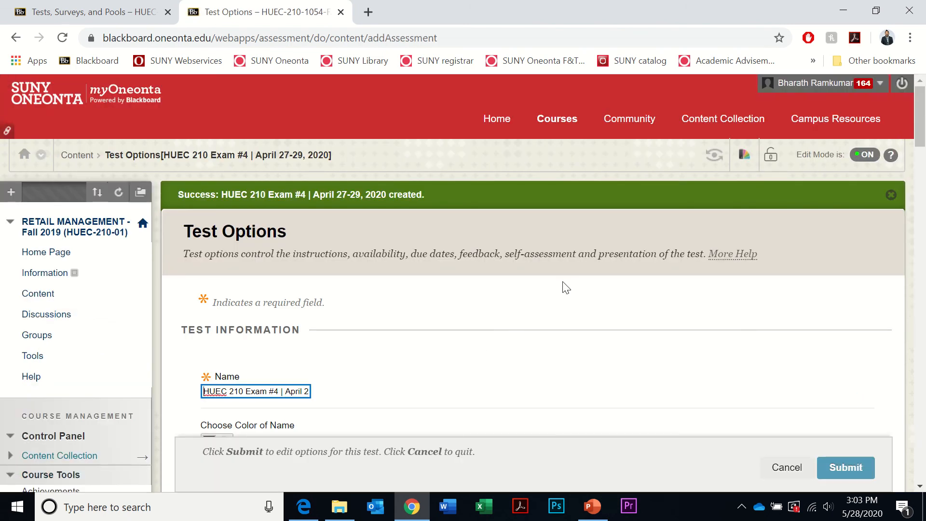
# Step: Read through the exam's full name in the test information section
pyautogui.scroll(-3, 566, 288)
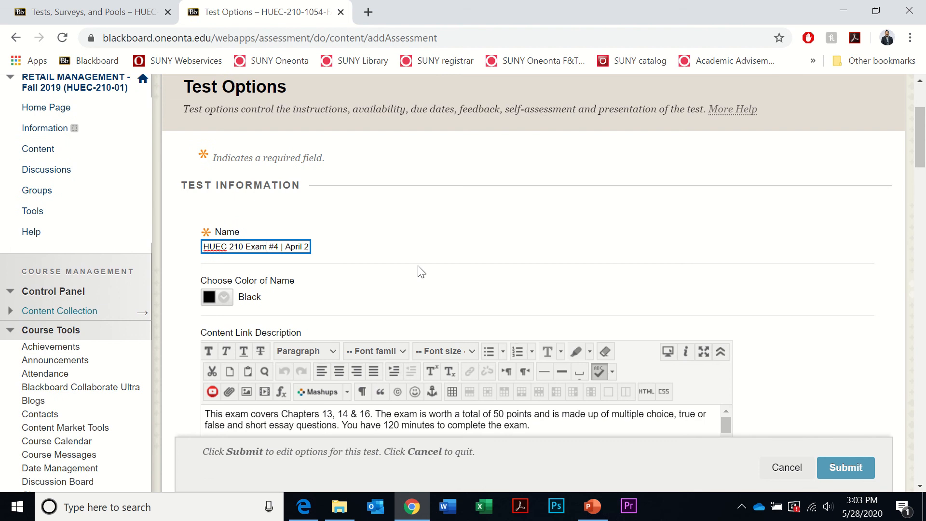
pyautogui.press('Right')
pyautogui.press('Right')
pyautogui.press('Right')
pyautogui.press('Right')
pyautogui.press('Right')
pyautogui.press('Right')
pyautogui.press('Right')
pyautogui.press('Right')
pyautogui.press('Right')
pyautogui.press('Right')
pyautogui.press('Right')
pyautogui.press('Right')
pyautogui.press('Right')
pyautogui.press('Right')
pyautogui.press('Right')
pyautogui.press('Right')
pyautogui.press('Right')
pyautogui.press('Right')
pyautogui.press('Right')
pyautogui.press('Right')
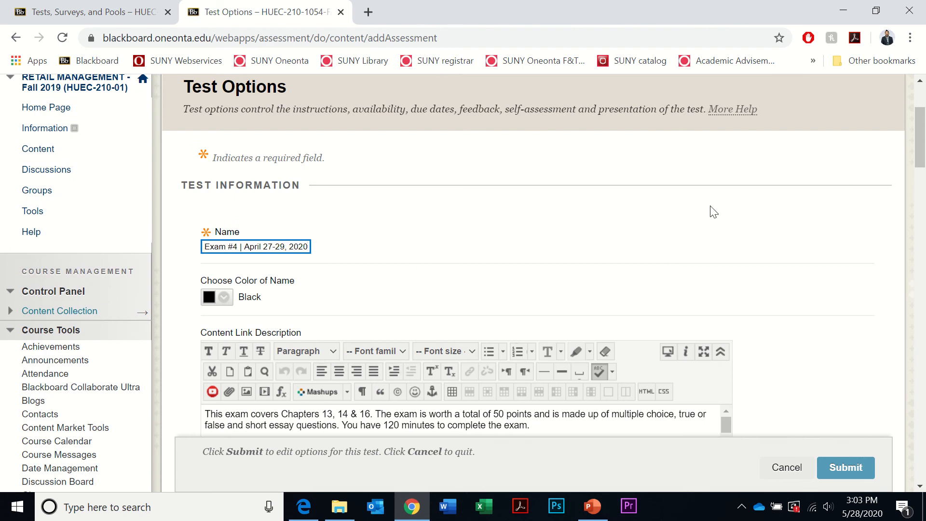
# Step: Examine the exam's description and instructions, and glance at the Spring 2020 course before returning to the test options
pyautogui.scroll(-2, 782, 216)
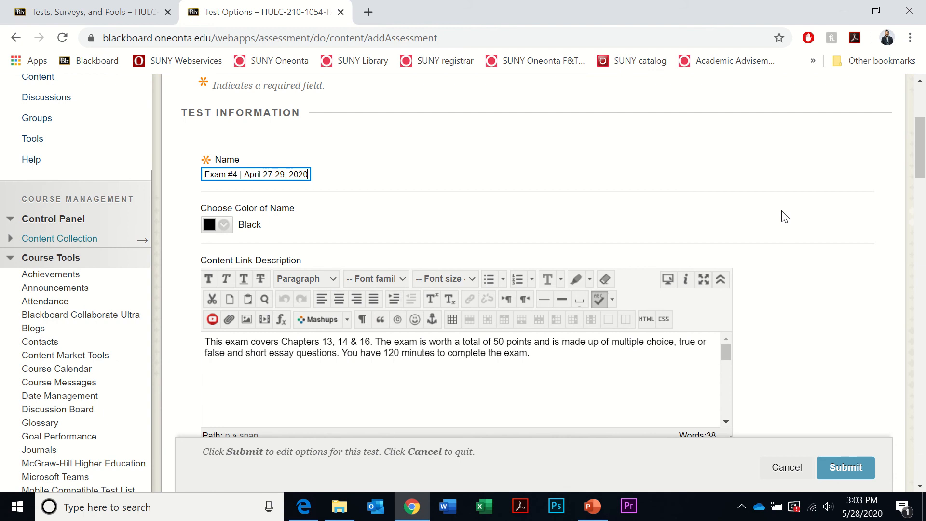
pyautogui.scroll(-1, 789, 222)
pyautogui.scroll(-1, 789, 226)
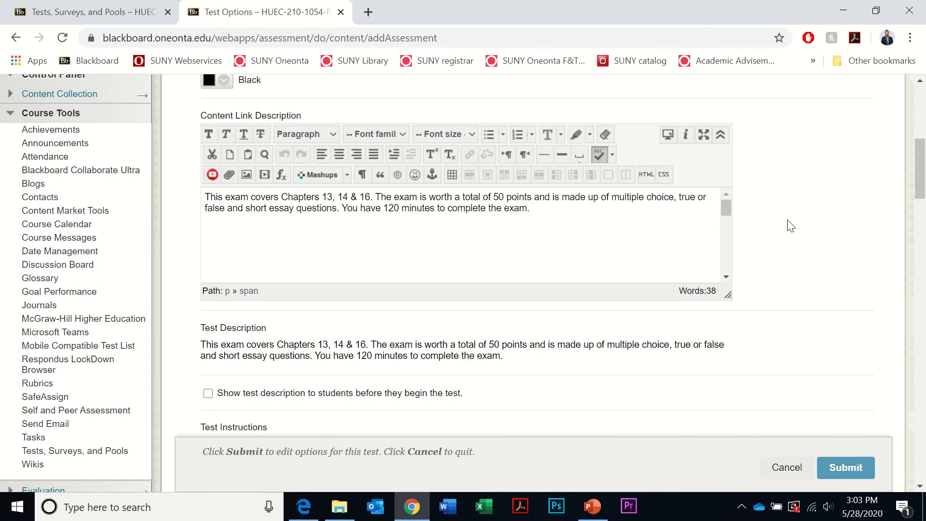
pyautogui.scroll(-1, 787, 240)
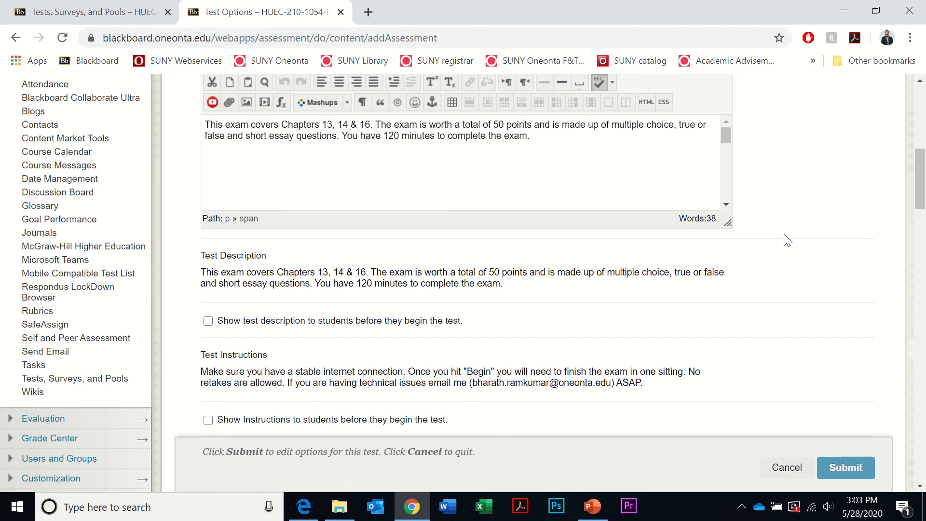
pyautogui.scroll(-1, 787, 239)
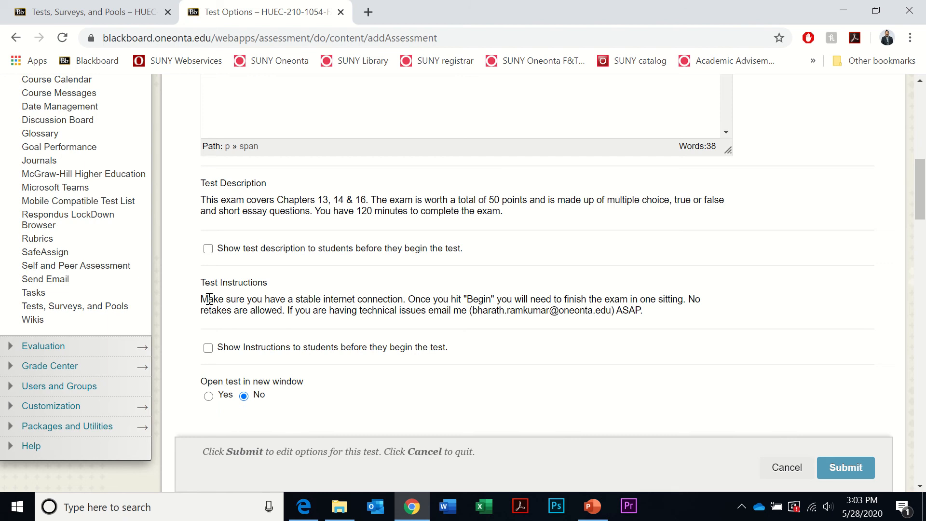
pyautogui.scroll(1, 209, 299)
pyautogui.scroll(-1, 241, 320)
pyautogui.click(94, 12)
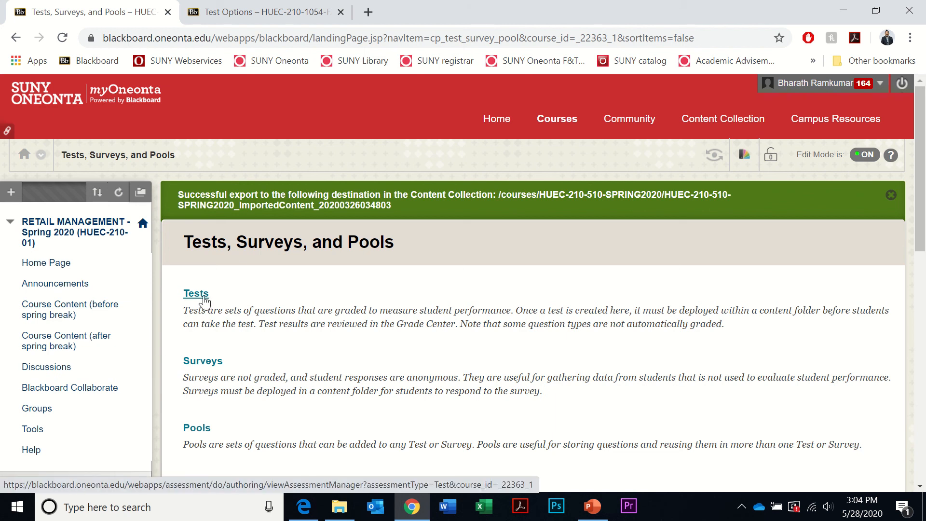
pyautogui.click(256, 17)
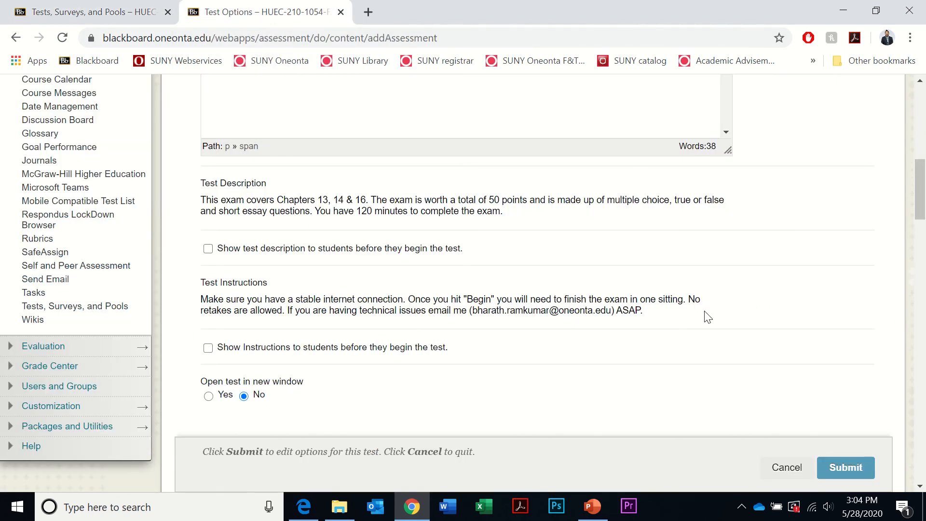
# Step: Check the chapters named in the content link description and the availability, attempts, timer, display date, exceptions and due date options
pyautogui.scroll(1, 706, 316)
pyautogui.scroll(5, 177, 256)
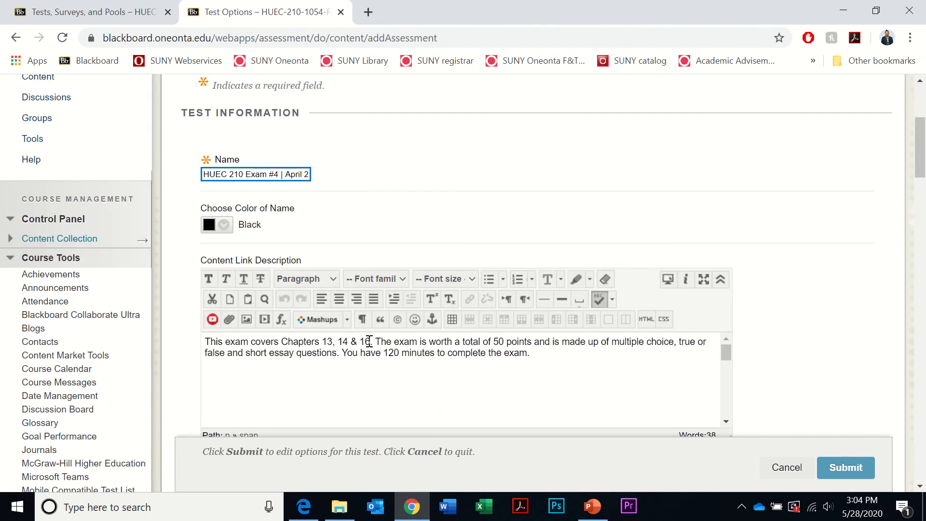
pyautogui.moveTo(370, 341); pyautogui.dragTo(335, 341)
pyautogui.click(501, 359)
pyautogui.scroll(-12, 834, 328)
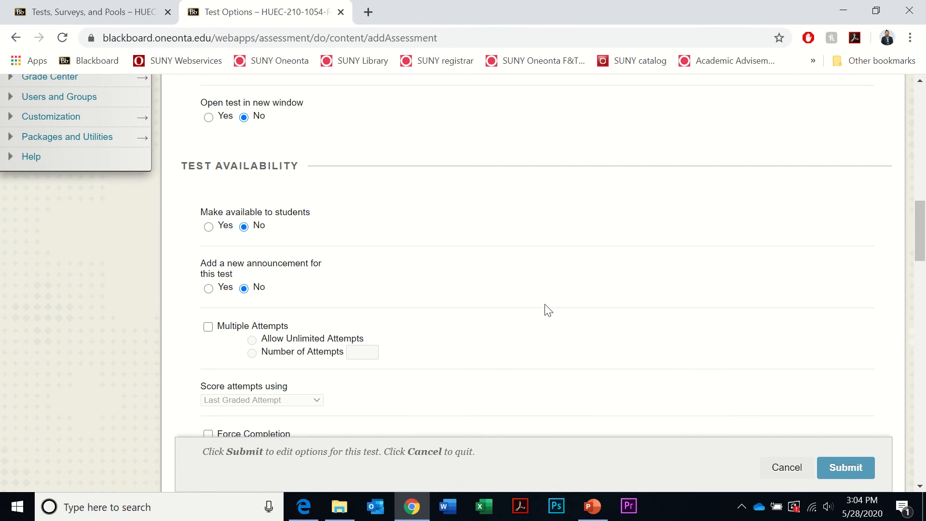
pyautogui.scroll(-5, 548, 310)
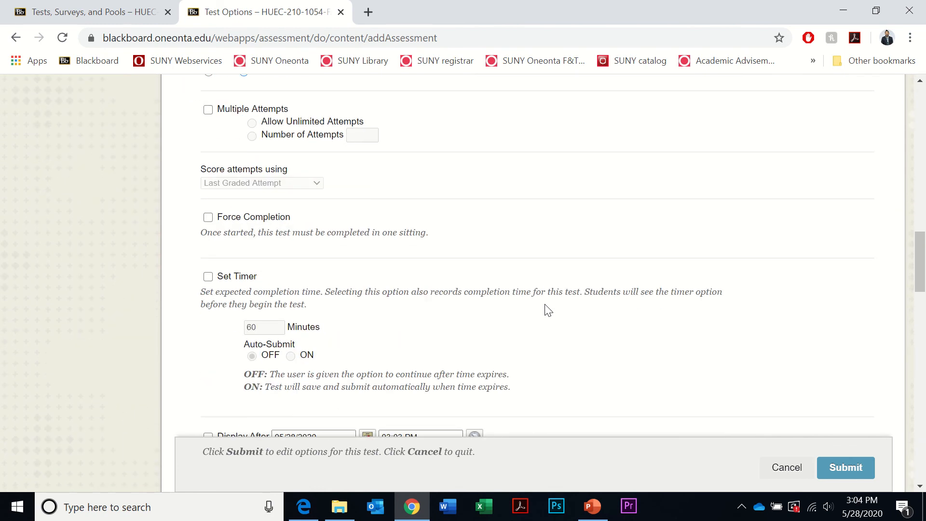
pyautogui.scroll(-7, 549, 310)
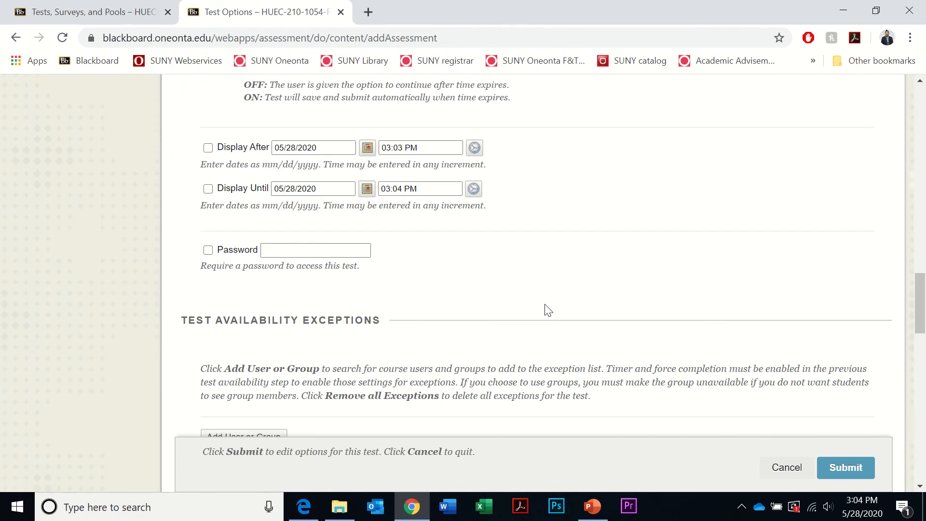
pyautogui.scroll(-3, 548, 310)
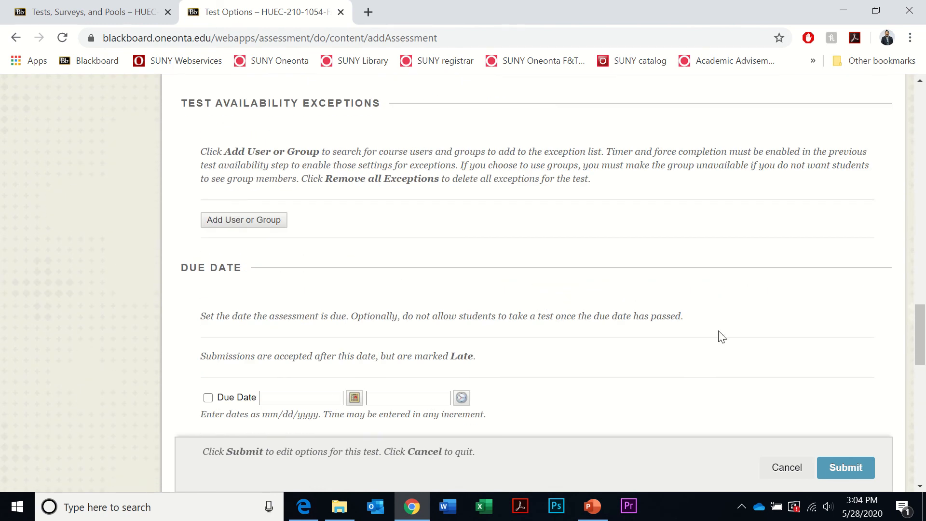
# Step: Submit the test options for HUEC 210 Exam #4 in the Fall 2019 course
pyautogui.scroll(20, 719, 359)
pyautogui.scroll(6, 719, 359)
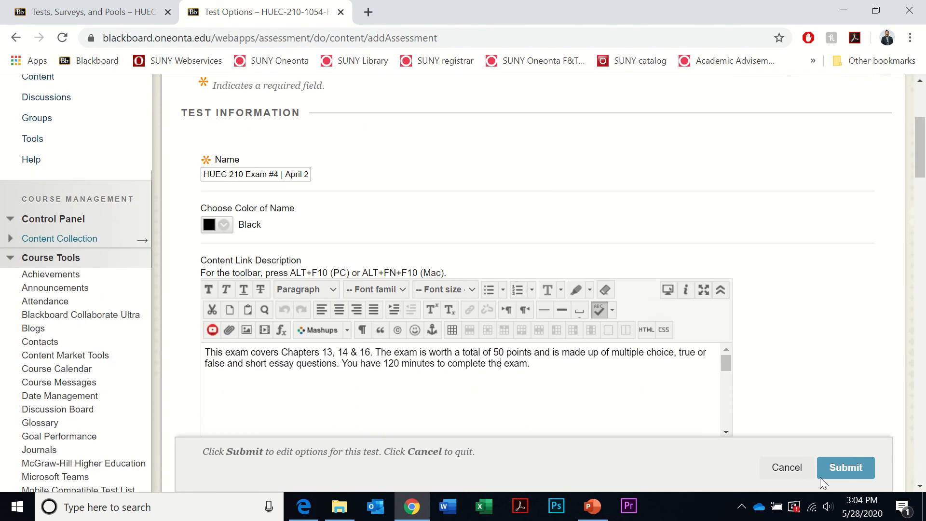
pyautogui.click(844, 467)
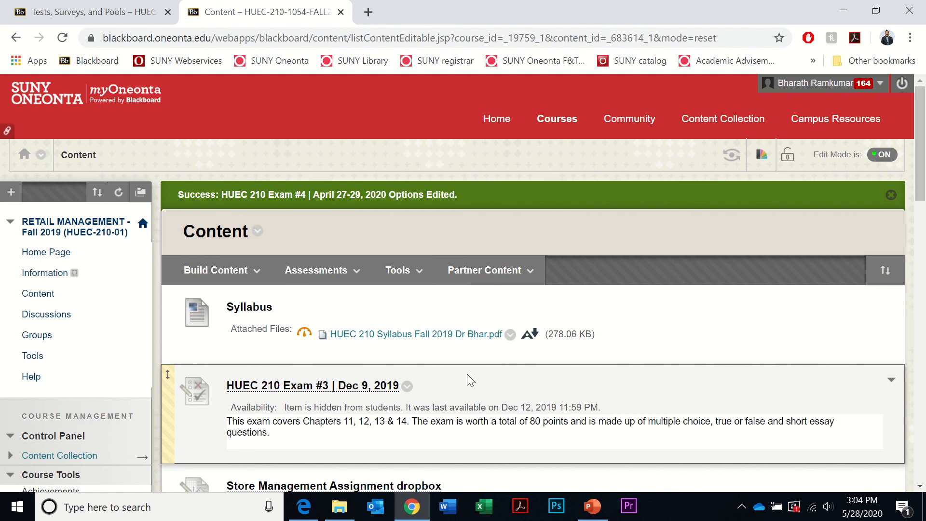
# Step: Open HUEC 210 Exam #4 from the Fall 2019 content for editing, look through all its questions, and return to the content list
pyautogui.scroll(-15, 467, 374)
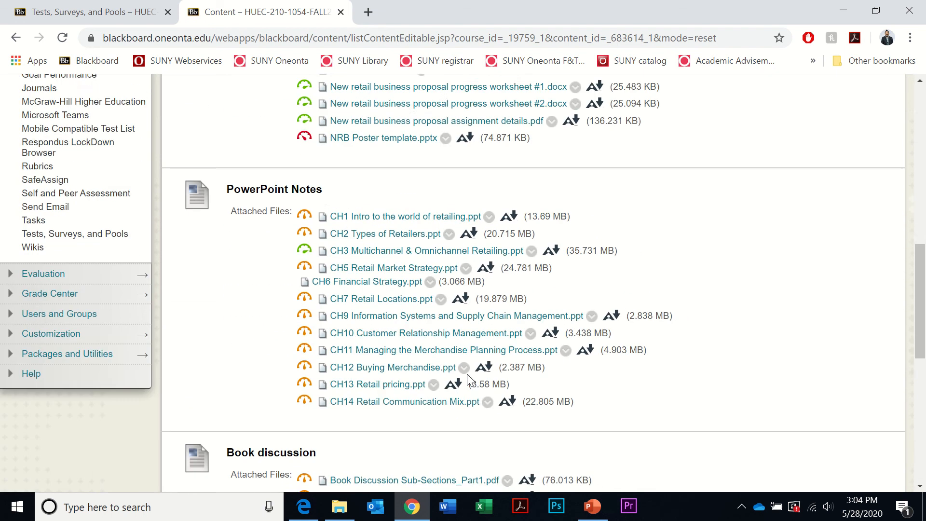
pyautogui.scroll(-9, 467, 374)
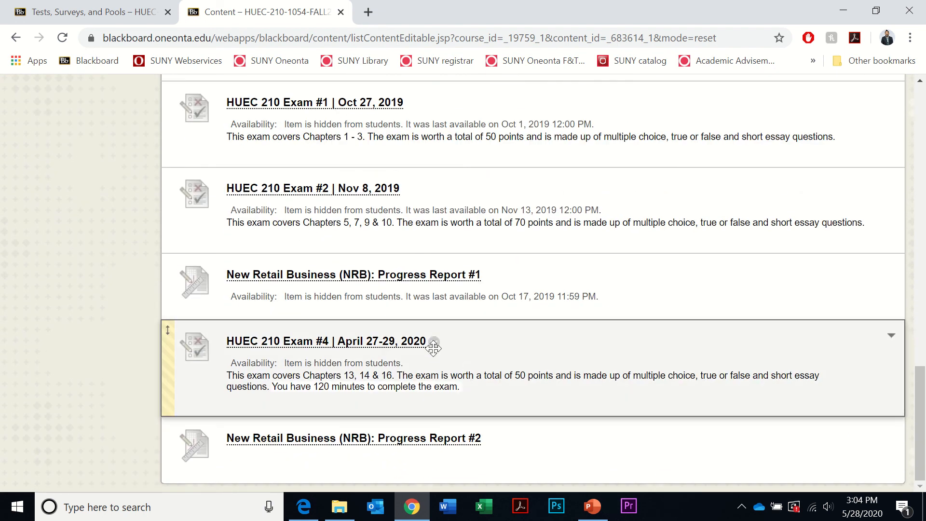
pyautogui.click(433, 341)
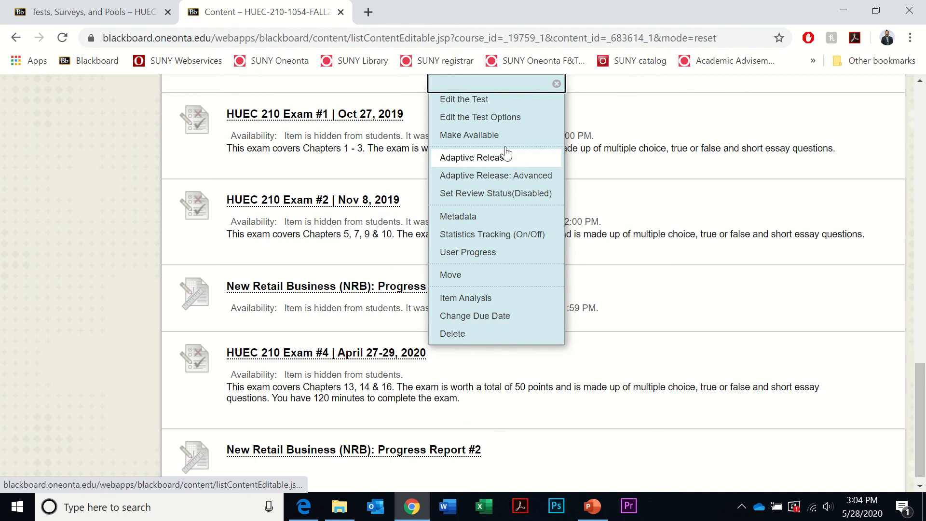
pyautogui.click(479, 100)
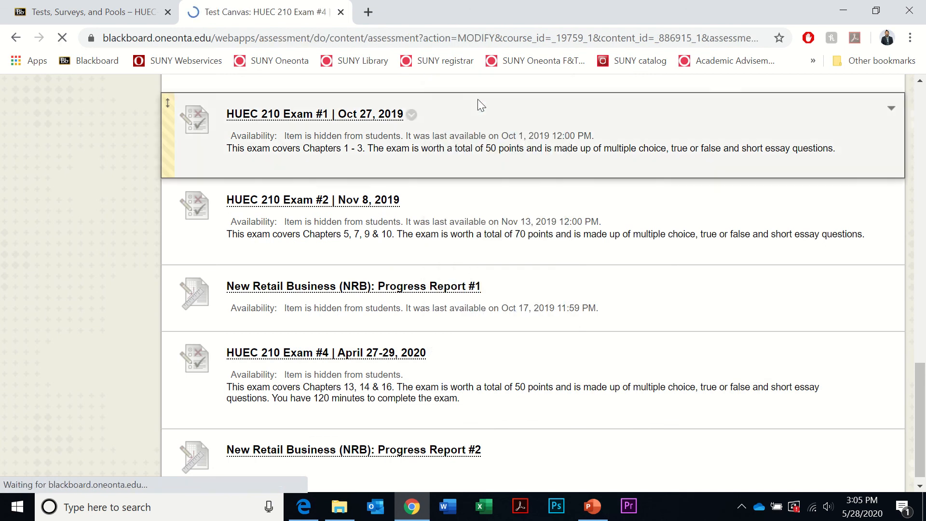
pyautogui.scroll(-2, 610, 306)
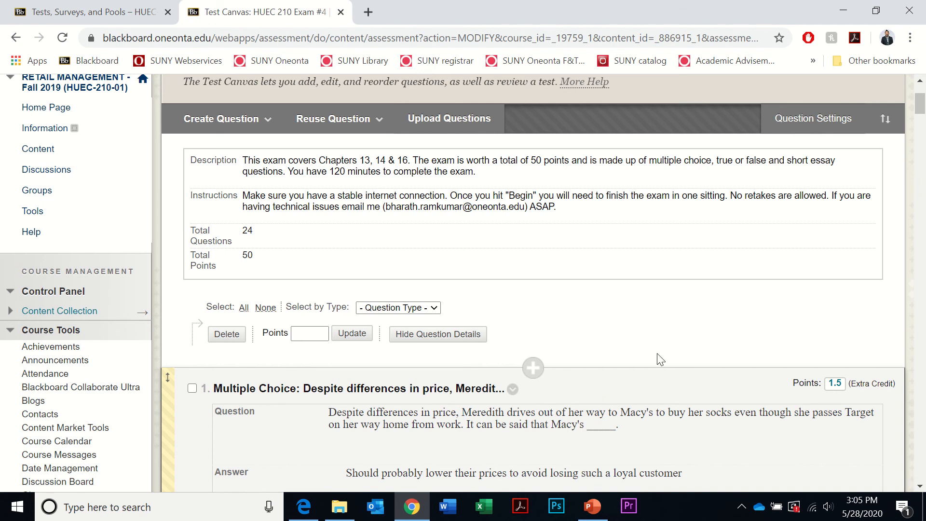
pyautogui.scroll(-20, 657, 357)
pyautogui.scroll(-20, 666, 357)
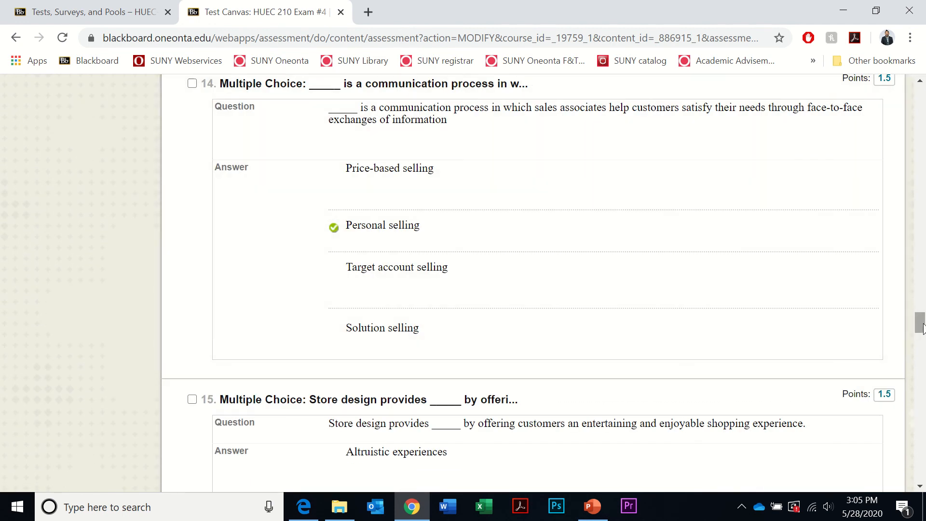
pyautogui.moveTo(920, 323); pyautogui.dragTo(922, 504)
pyautogui.click(877, 471)
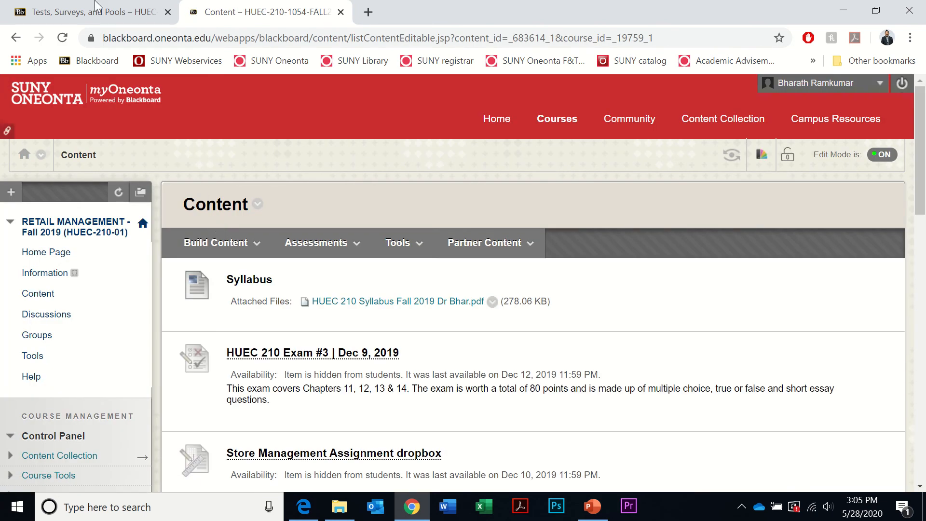
# Step: Switch to the Spring 2020 course, glance at its tests, and return to the course home page
pyautogui.click(92, 12)
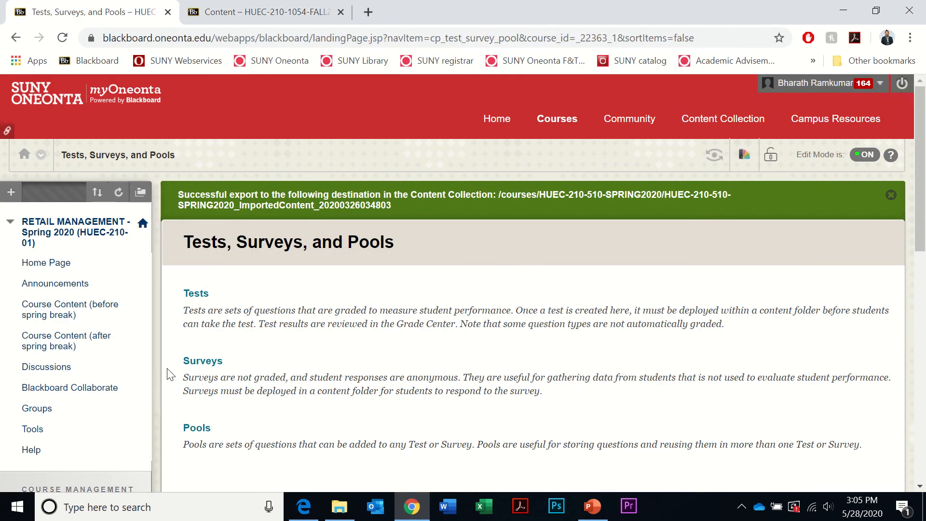
pyautogui.click(195, 296)
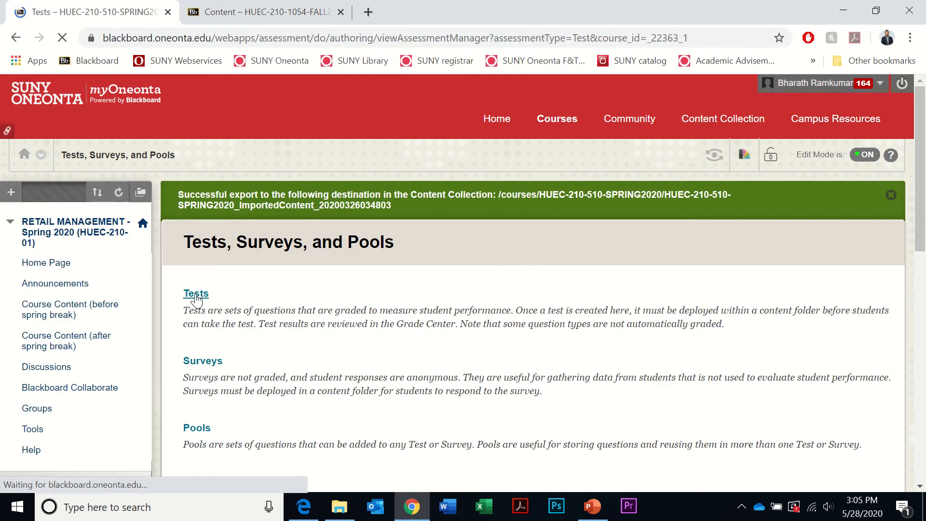
pyautogui.click(61, 266)
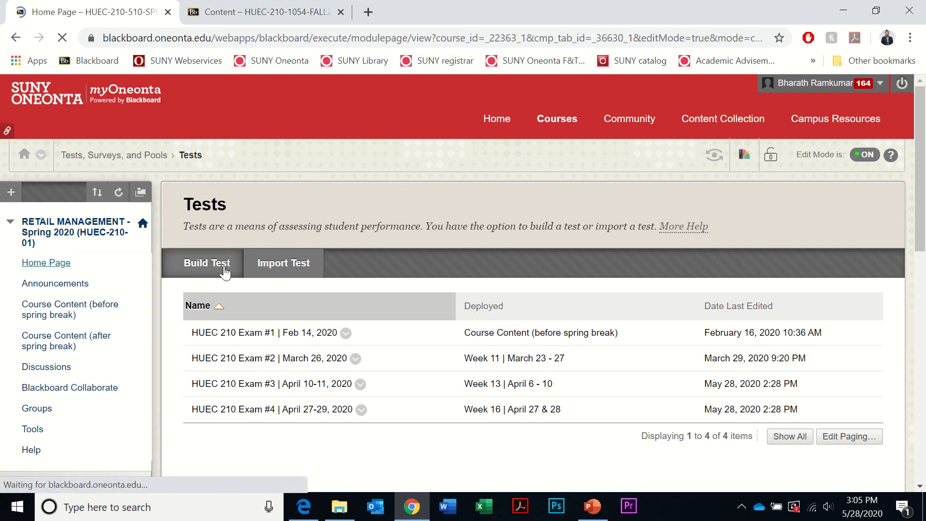
# Step: Open the list of tests in the Spring 2020 course through Tests, Surveys, and Pools
pyautogui.scroll(-3, 144, 347)
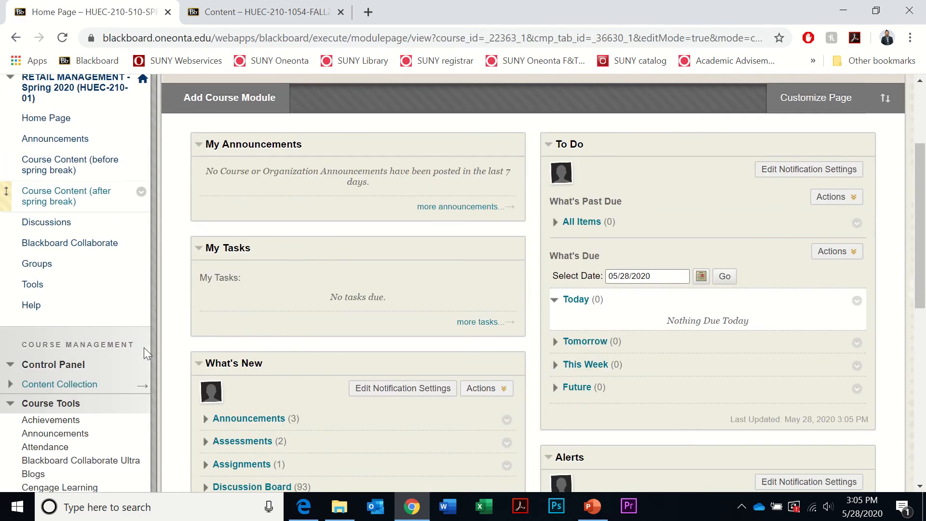
pyautogui.click(20, 404)
pyautogui.scroll(-3, 288, 343)
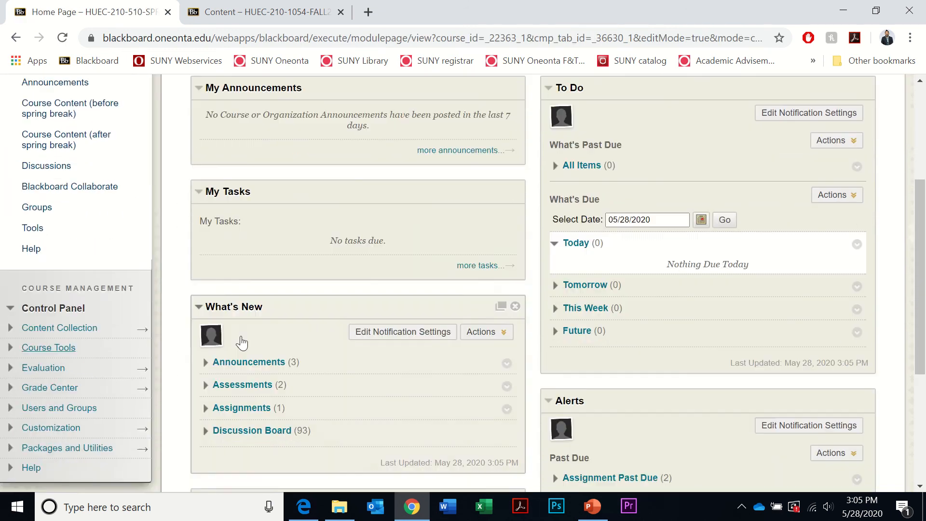
pyautogui.click(49, 258)
pyautogui.scroll(-5, 173, 286)
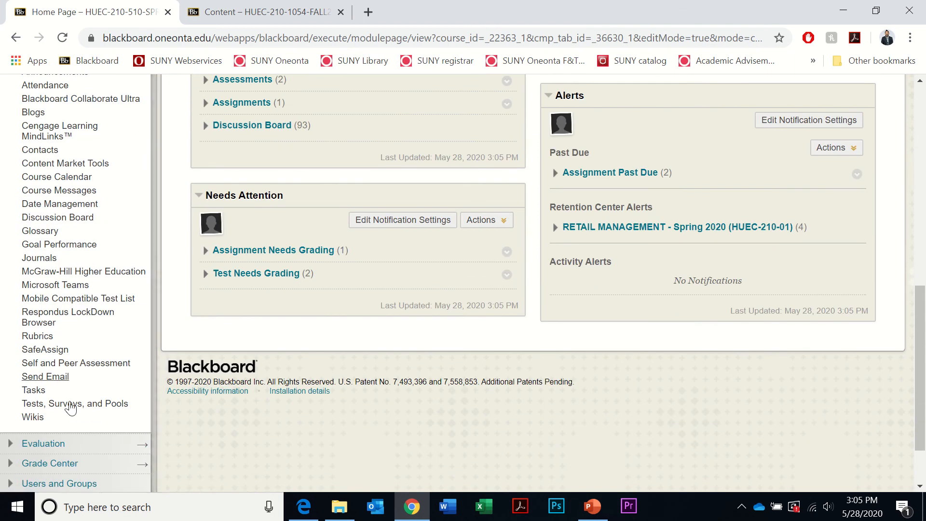
pyautogui.click(62, 410)
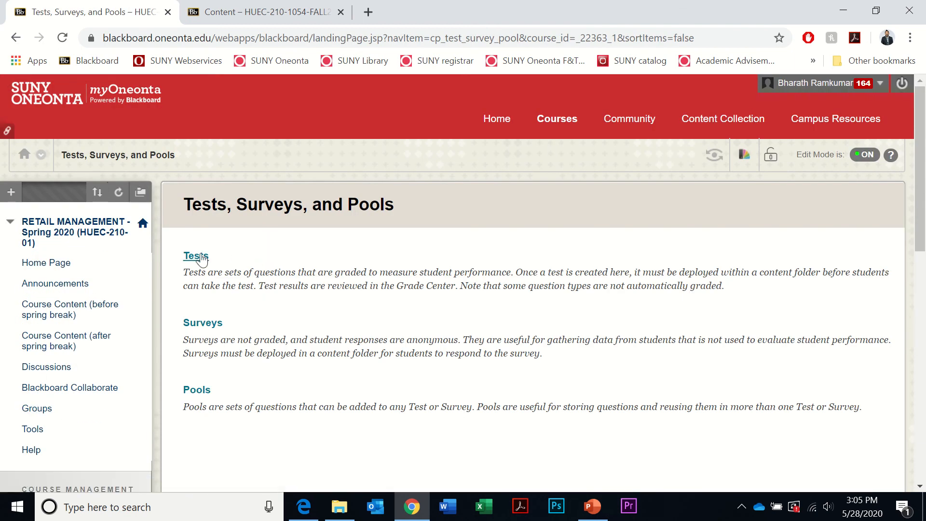
pyautogui.click(200, 257)
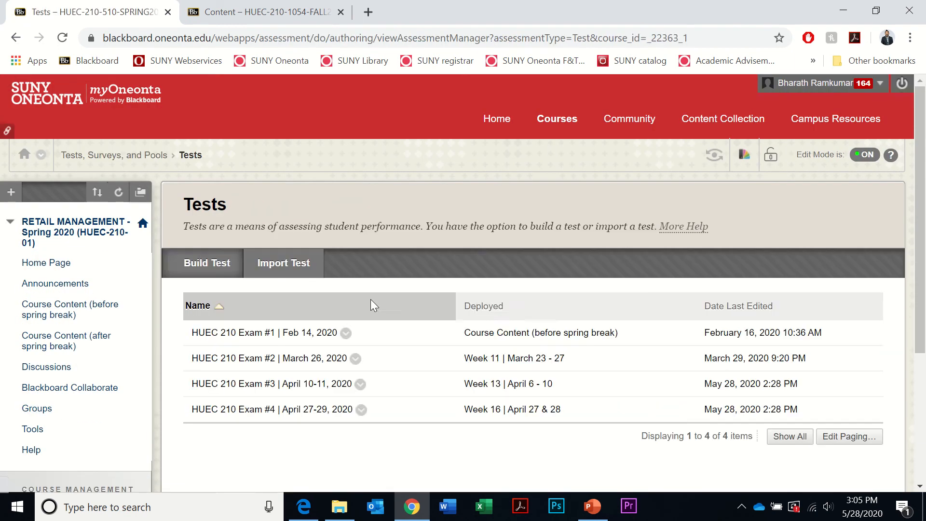
# Step: Export HUEC 210 Exam #4 to the local computer, choosing the Documents folder as the save location
pyautogui.scroll(-1, 388, 299)
pyautogui.scroll(-1, 388, 299)
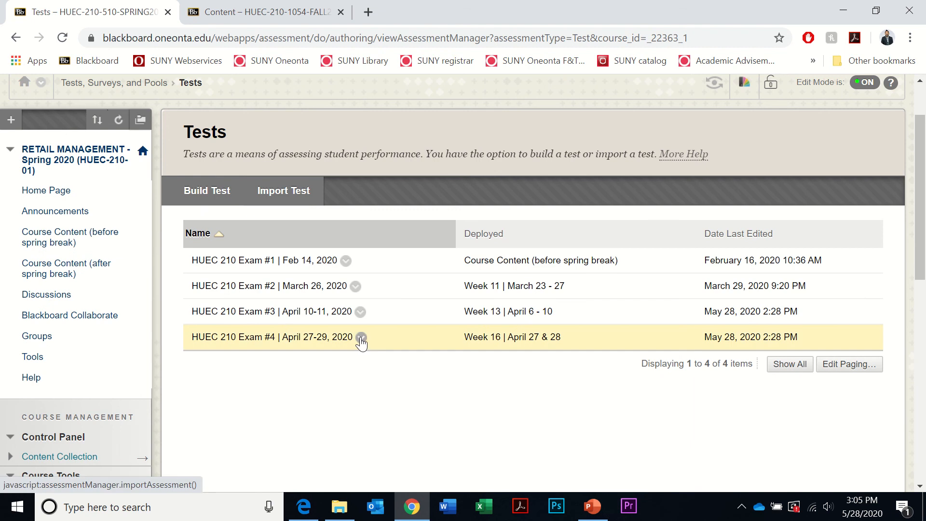
pyautogui.click(361, 338)
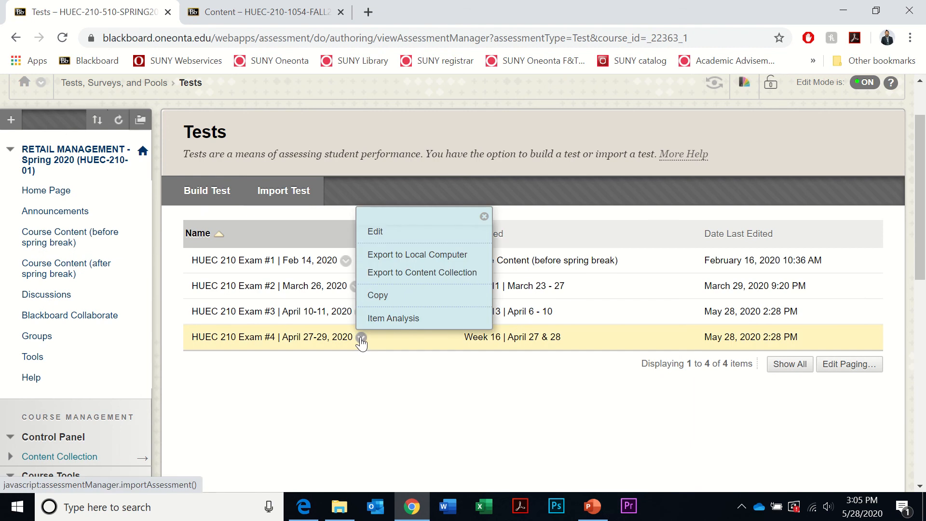
pyautogui.click(407, 256)
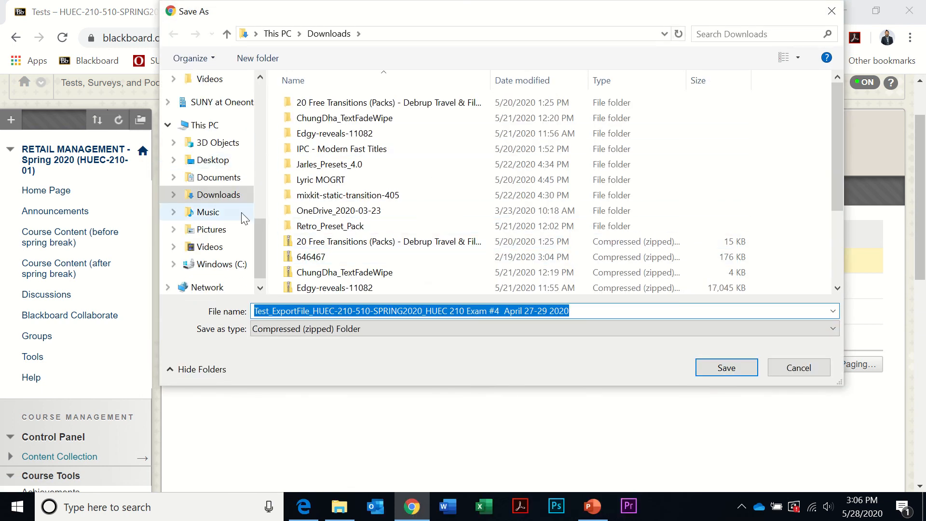
pyautogui.scroll(1, 226, 212)
pyautogui.scroll(-1, 207, 215)
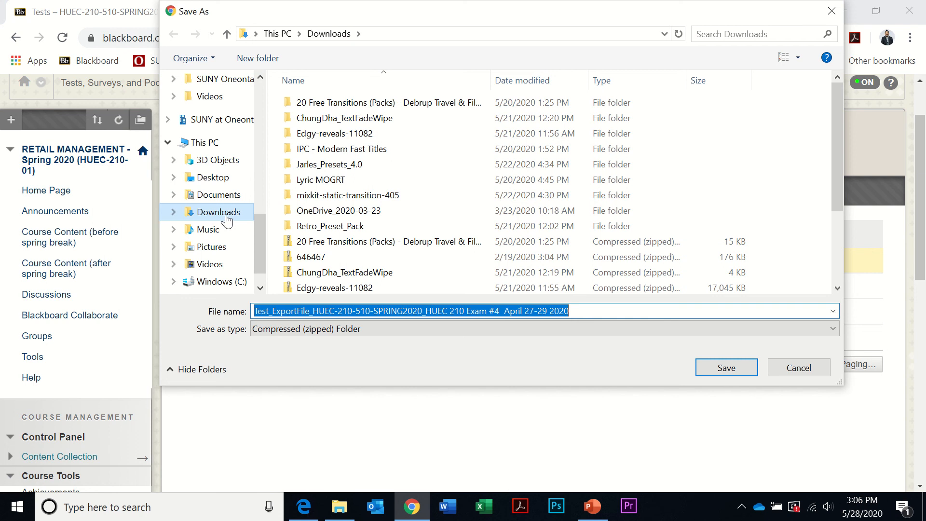
pyautogui.click(220, 197)
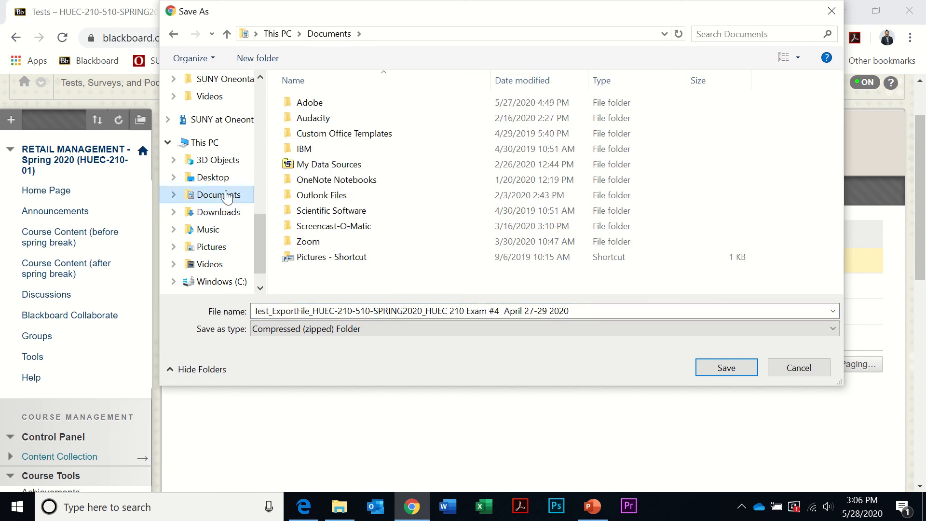
# Step: Shorten the export's file name to "HUEC 210 Exam #4" and save it
pyautogui.click(343, 311)
pyautogui.moveTo(423, 311); pyautogui.dragTo(242, 307)
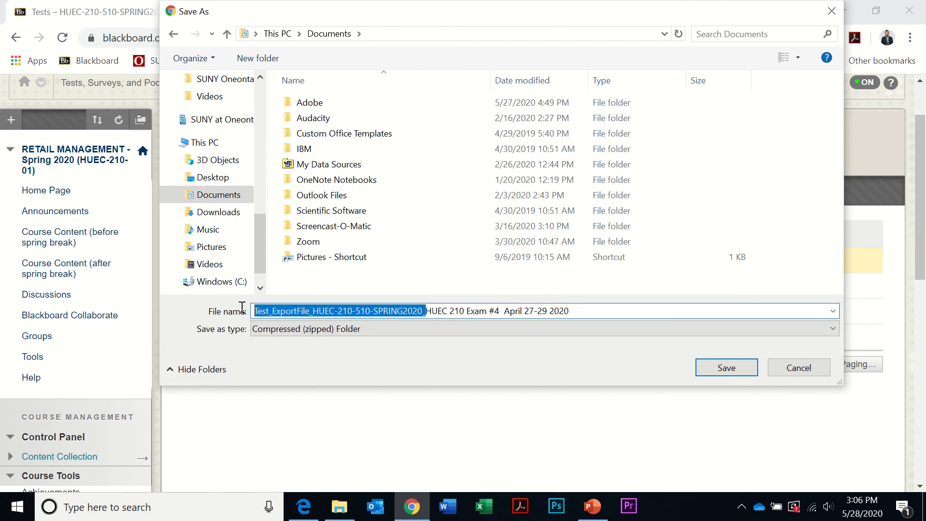
pyautogui.press('BackSpace')
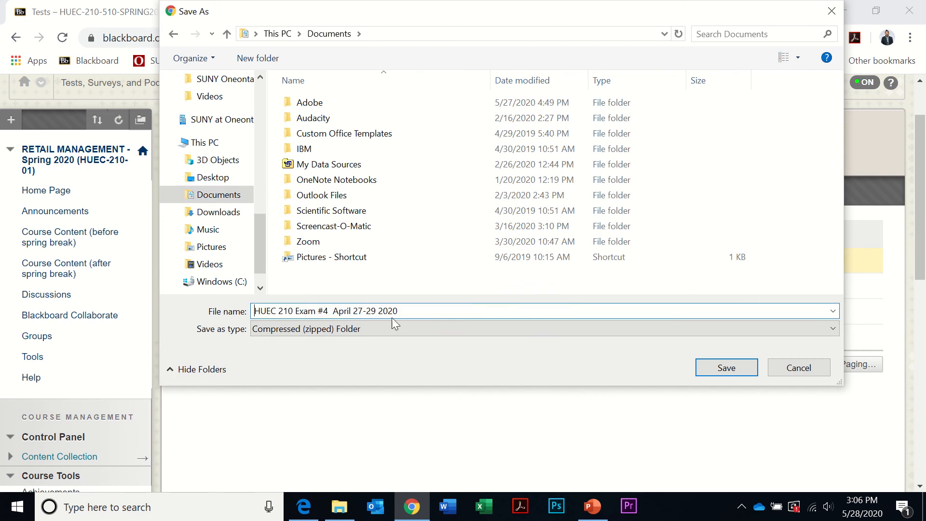
pyautogui.moveTo(389, 311); pyautogui.dragTo(343, 308)
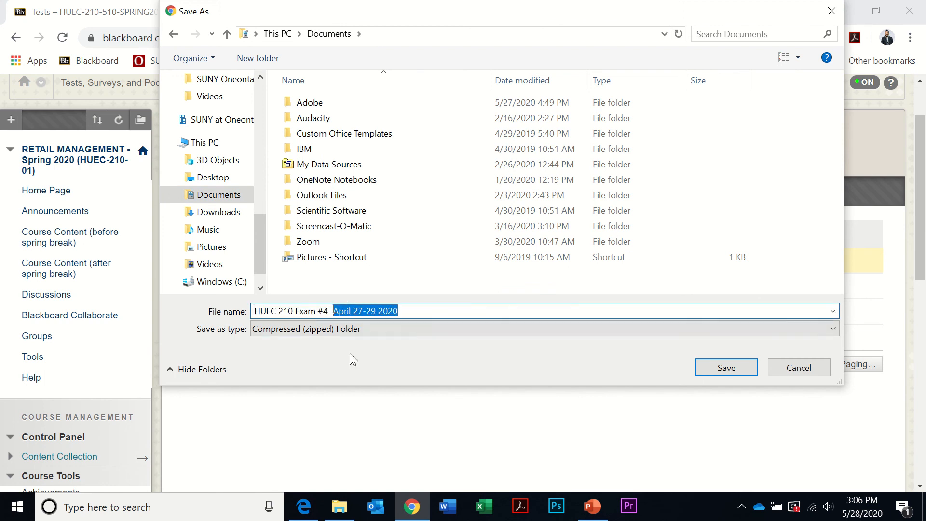
pyautogui.press('BackSpace')
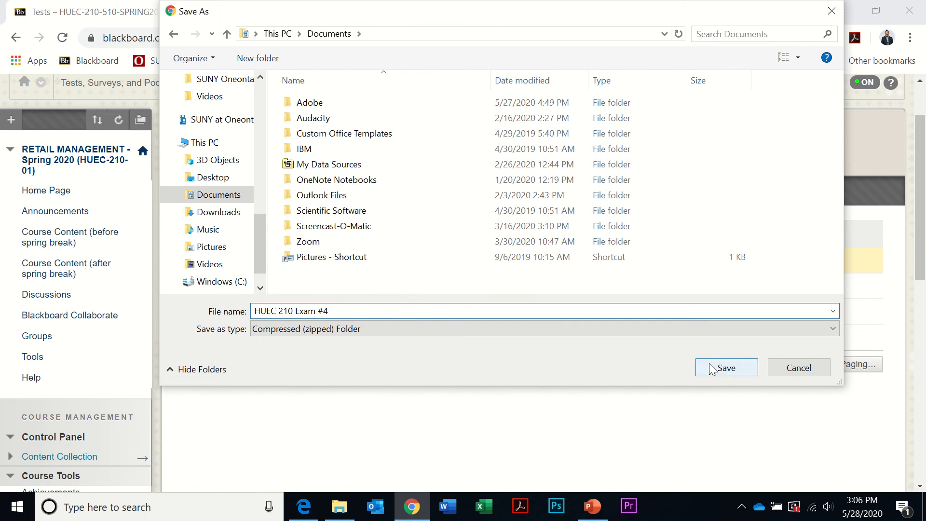
pyautogui.click(725, 367)
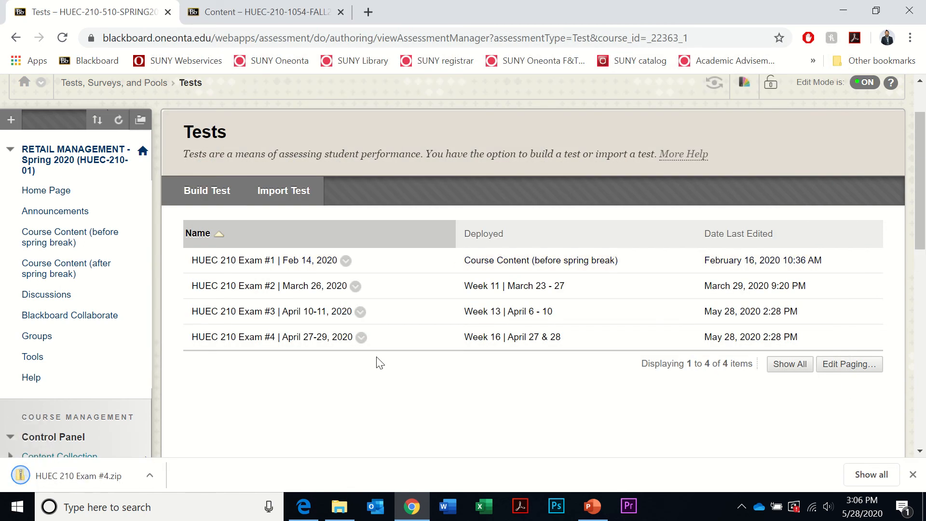
# Step: Switch to the Fall 2019 course and open its list of tests through Tests, Surveys, and Pools
pyautogui.click(259, 9)
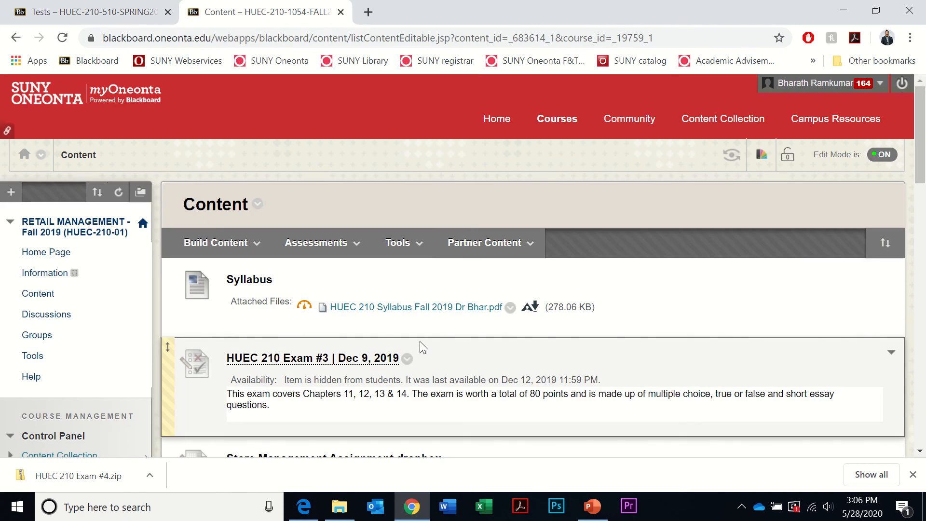
pyautogui.scroll(-5, 256, 328)
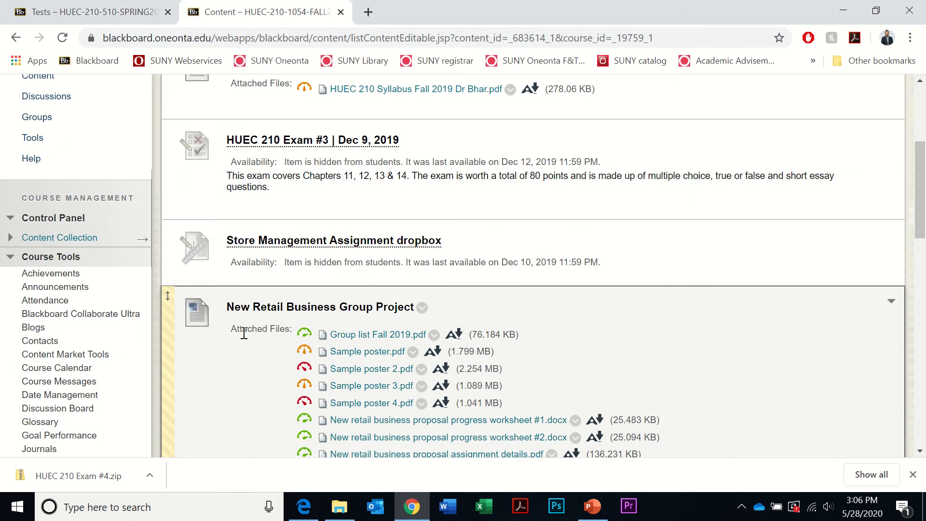
pyautogui.scroll(-7, 243, 333)
pyautogui.scroll(7, 188, 297)
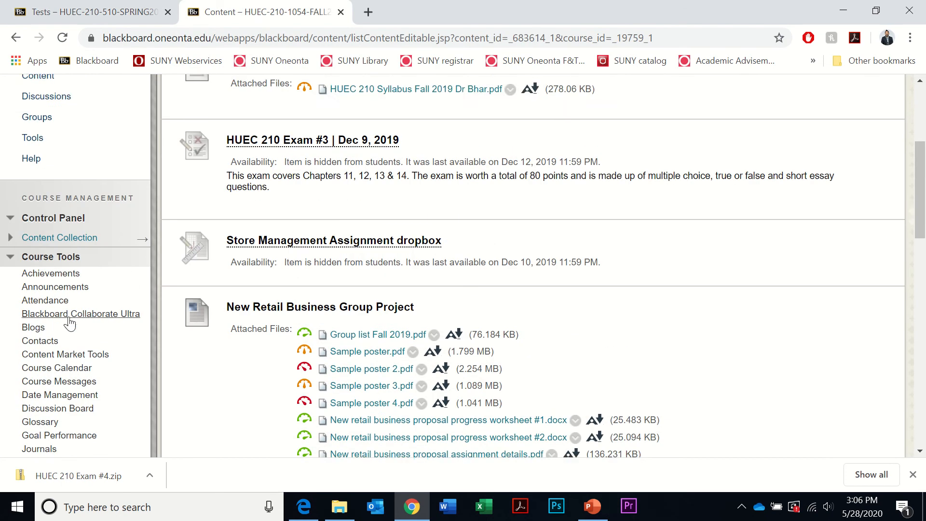
pyautogui.scroll(-6, 70, 323)
pyautogui.click(35, 308)
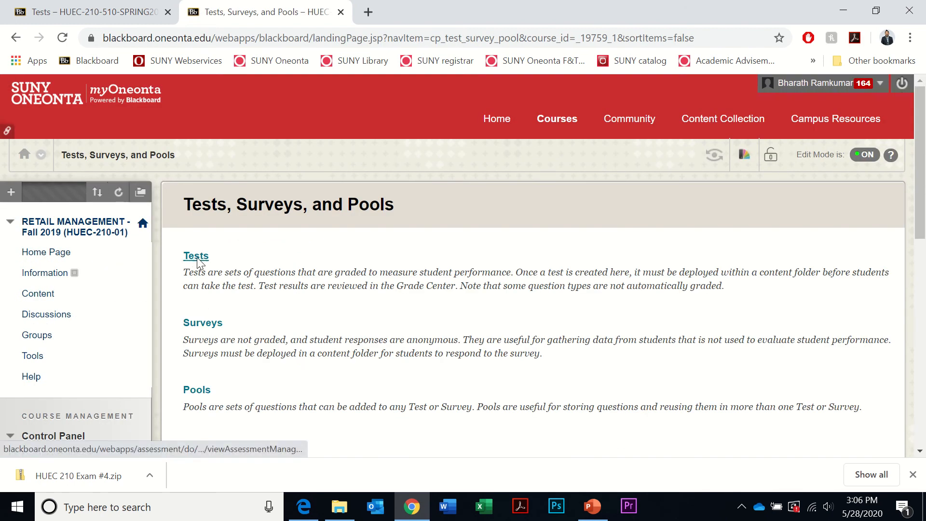
pyautogui.click(198, 257)
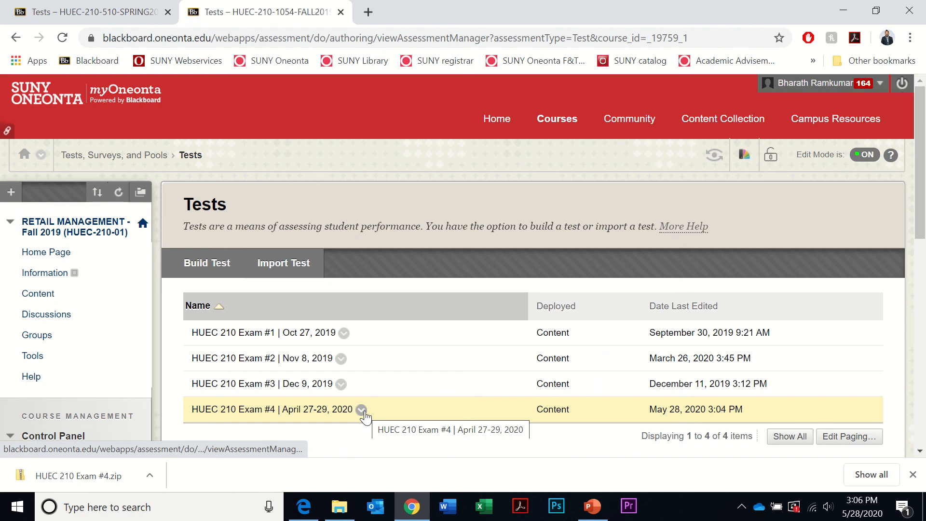
# Step: Delete HUEC 210 Exam #4 | April 27-29, 2020 from the Fall 2019 tests and confirm the deletion
pyautogui.click(362, 411)
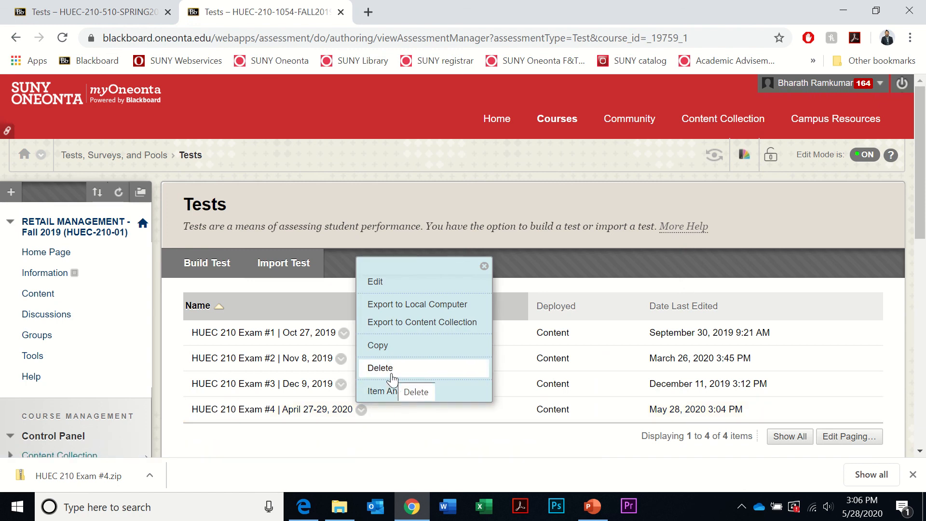
pyautogui.click(392, 369)
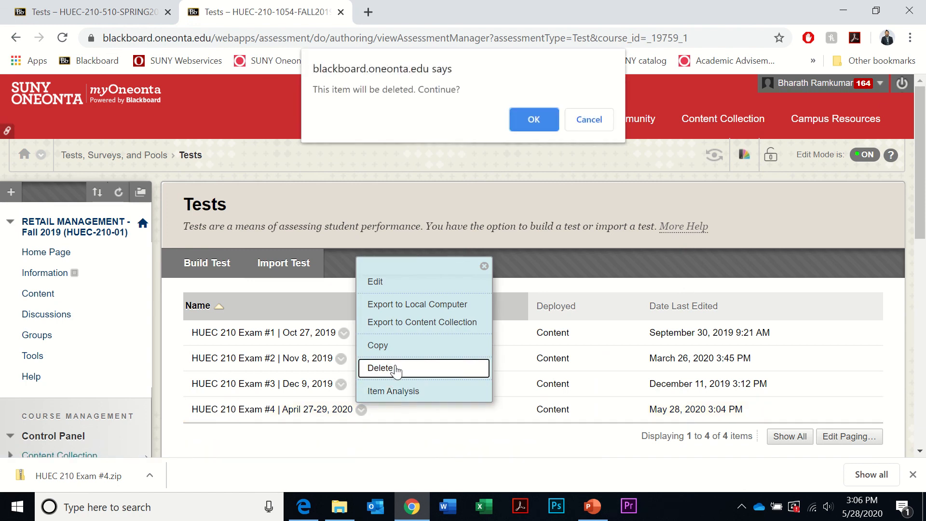
pyautogui.click(534, 120)
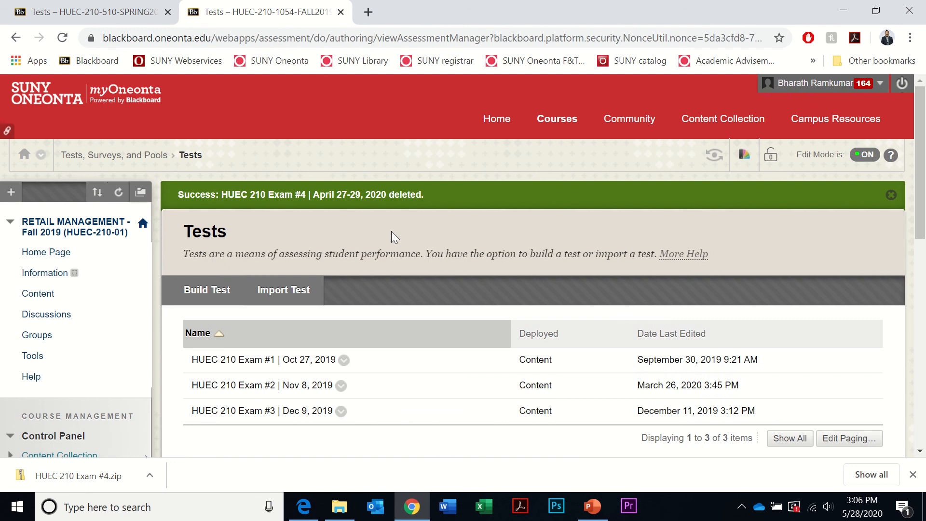
# Step: Start a test import in the Fall 2019 course from the local computer and browse to the Documents folder under This PC
pyautogui.click(285, 293)
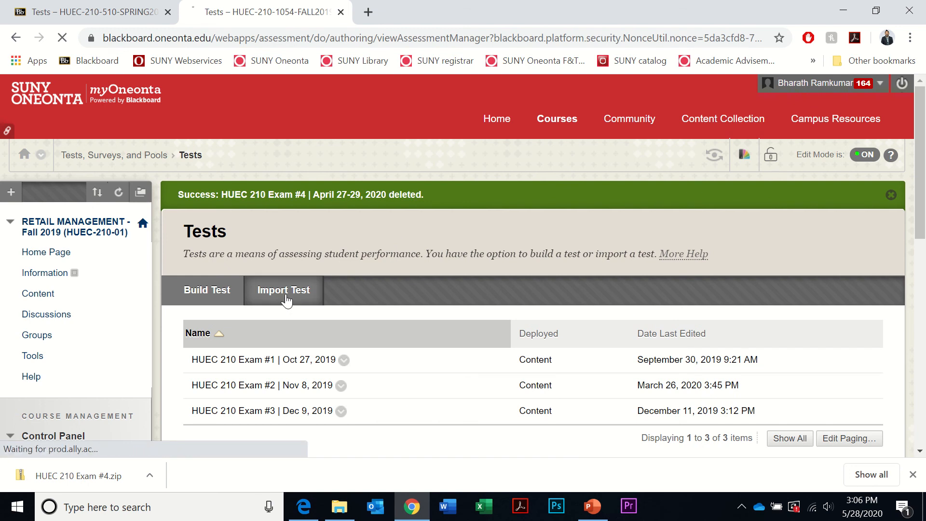
pyautogui.scroll(-3, 286, 300)
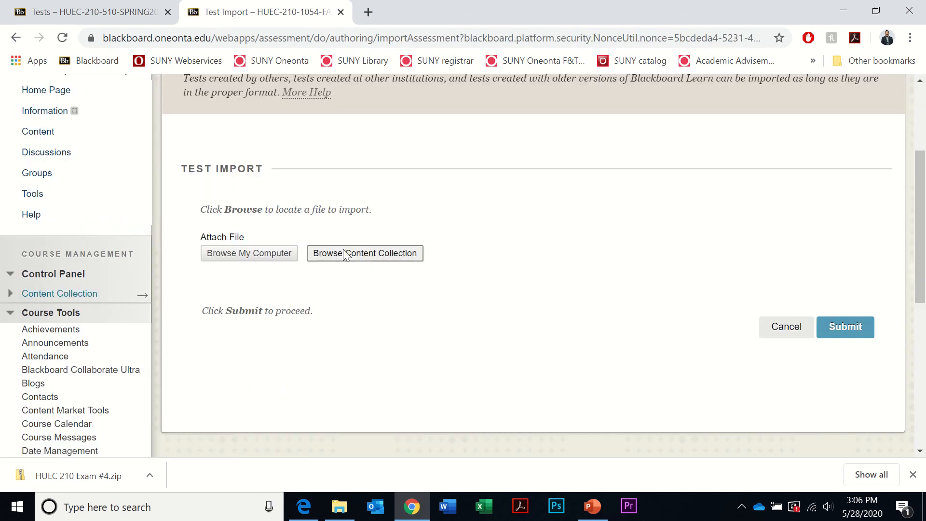
pyautogui.click(254, 257)
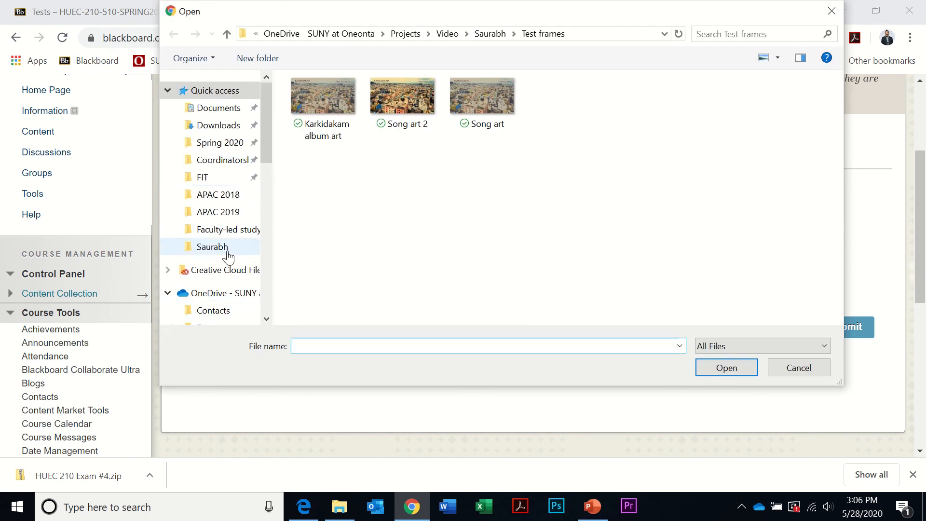
pyautogui.scroll(-1, 227, 267)
pyautogui.scroll(-2, 226, 267)
pyautogui.click(222, 212)
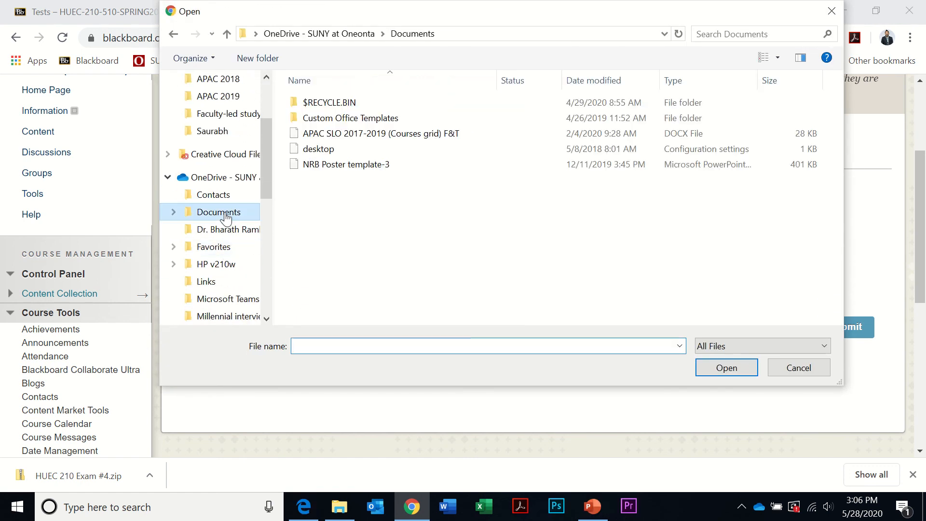
pyautogui.scroll(-1, 225, 233)
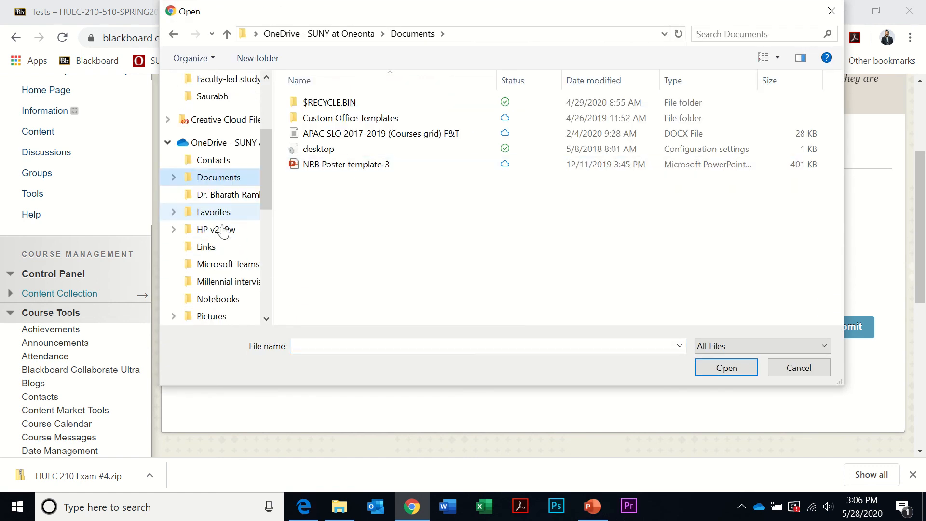
pyautogui.scroll(-3, 223, 232)
pyautogui.scroll(-2, 222, 230)
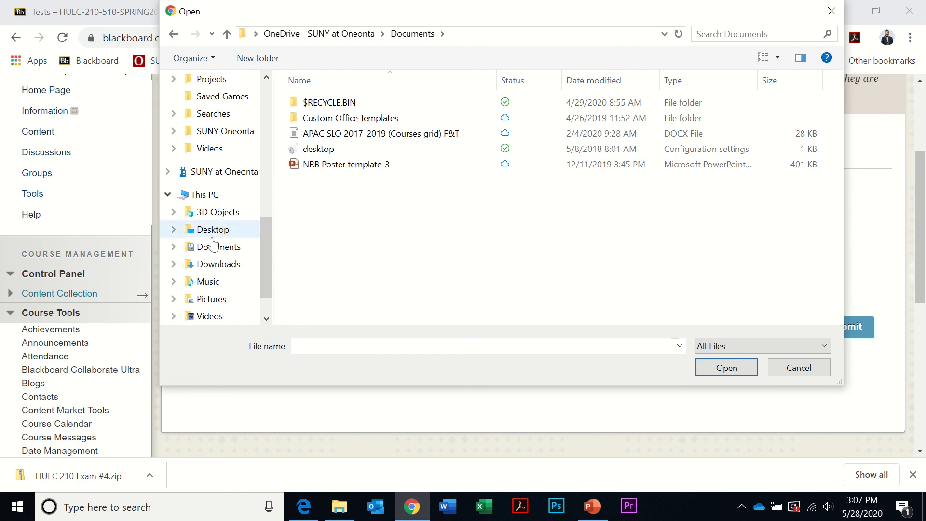
pyautogui.click(212, 246)
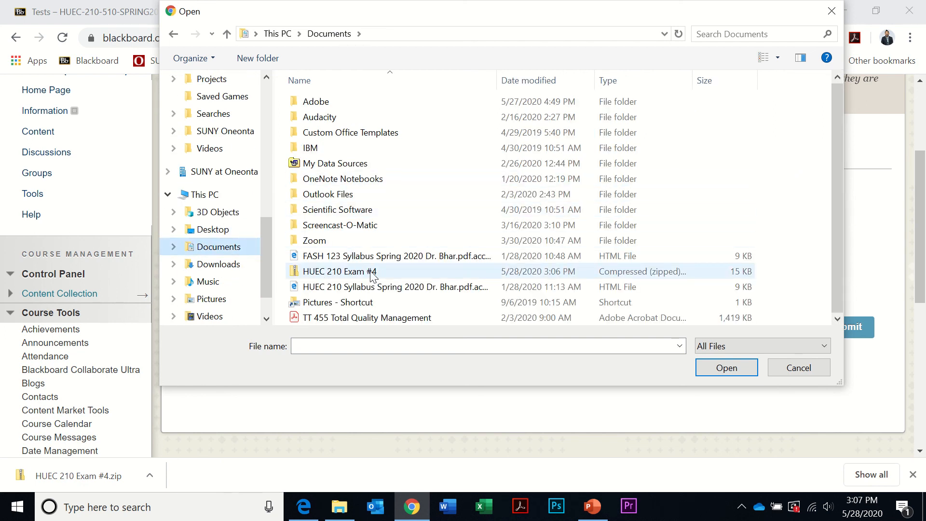
# Step: Attach the HUEC 210 Exam #4 zip file and submit the test import
pyautogui.click(410, 272)
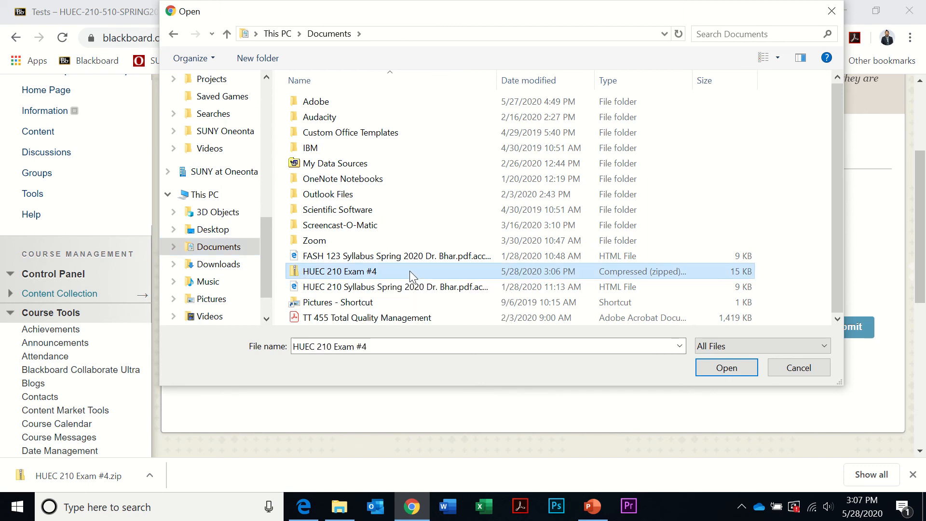
pyautogui.click(717, 369)
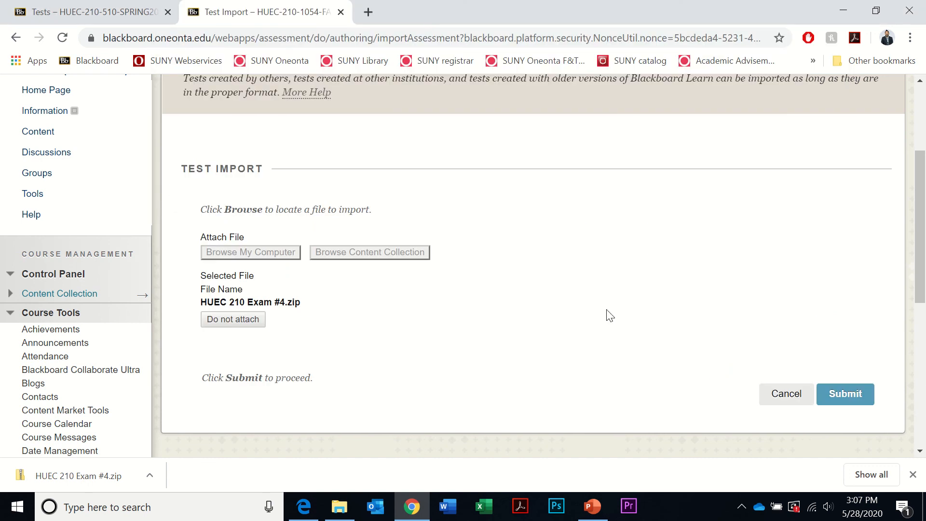
pyautogui.click(834, 392)
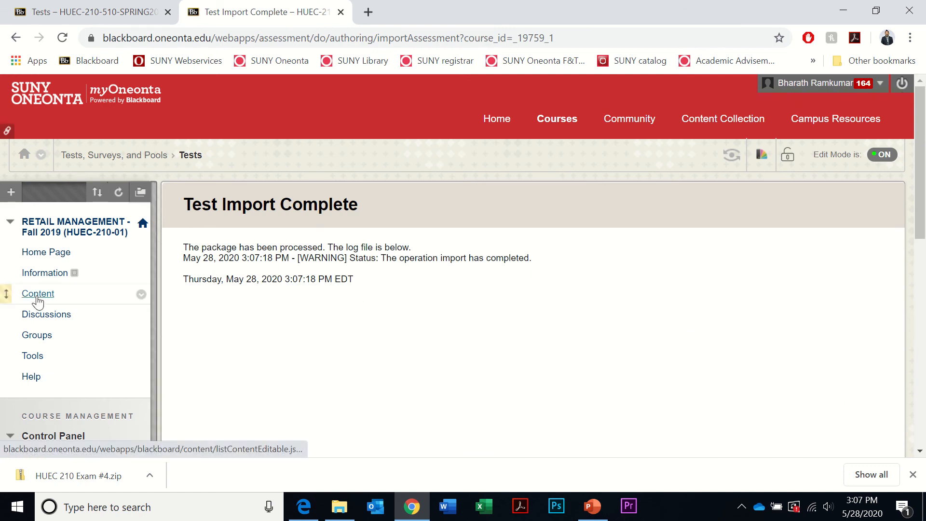
# Step: Add the existing test HUEC 210 Exam #4 | April 27-29, 2020 to the course's Content area and submit it
pyautogui.click(38, 297)
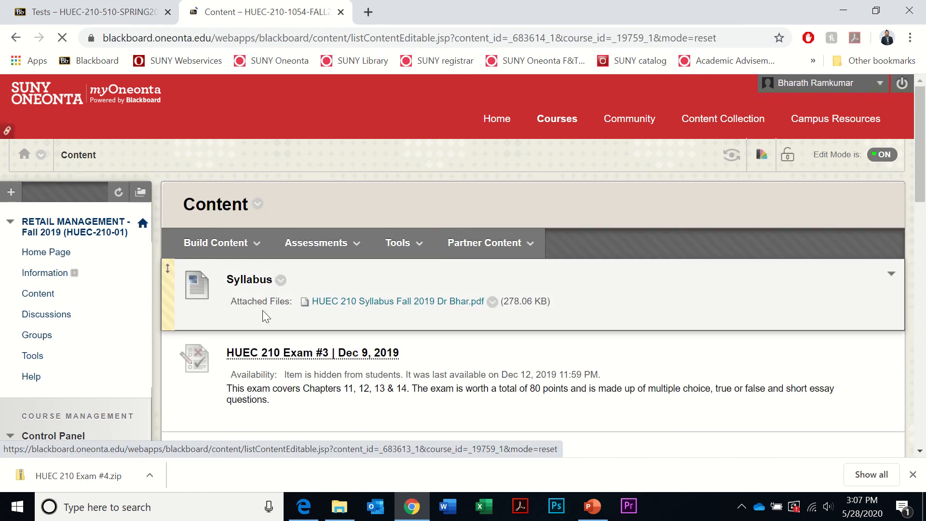
pyautogui.click(327, 247)
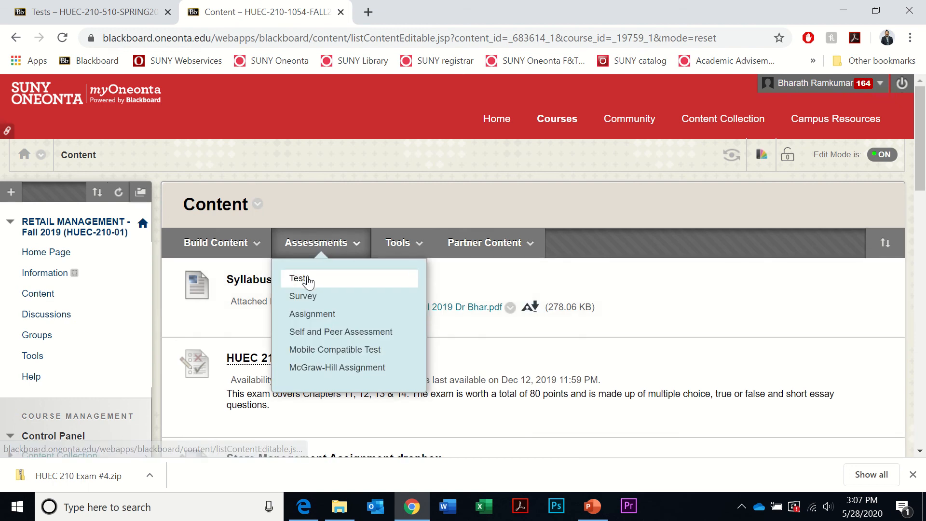
pyautogui.click(300, 278)
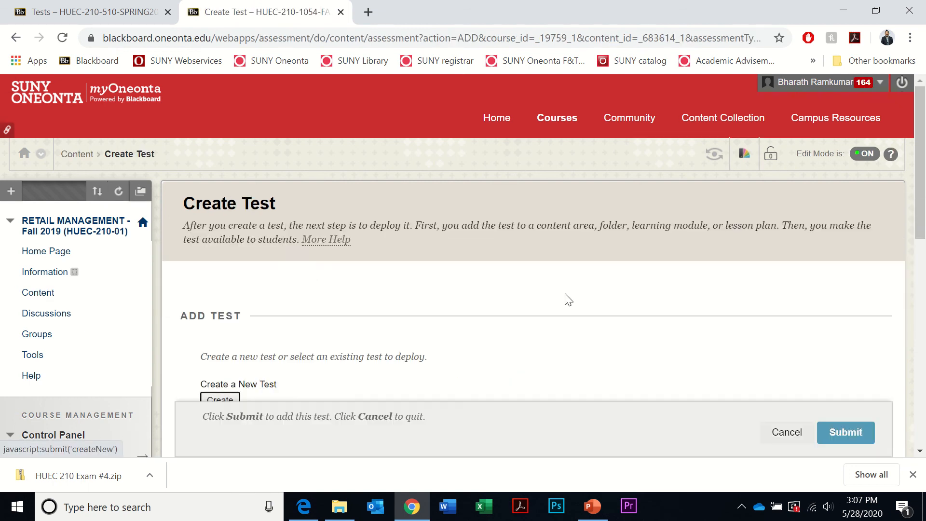
pyautogui.scroll(-4, 567, 299)
pyautogui.click(300, 234)
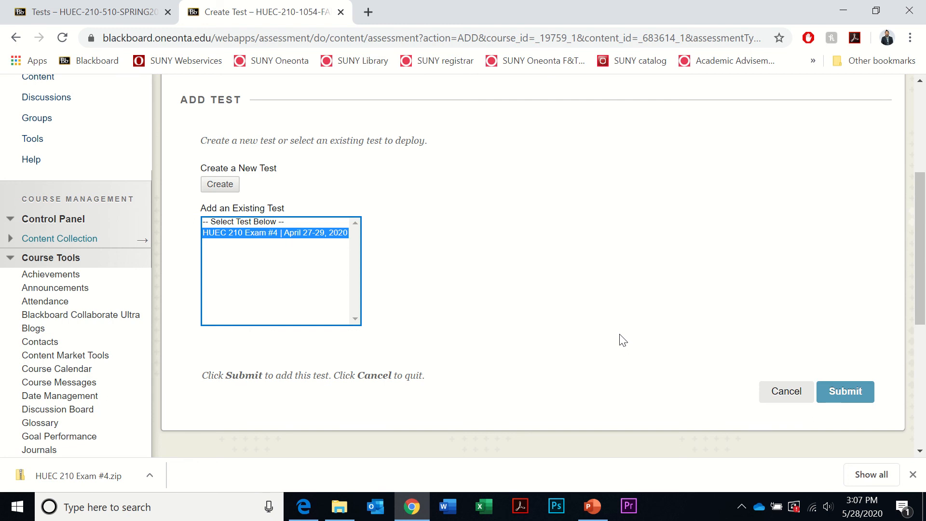
pyautogui.click(844, 389)
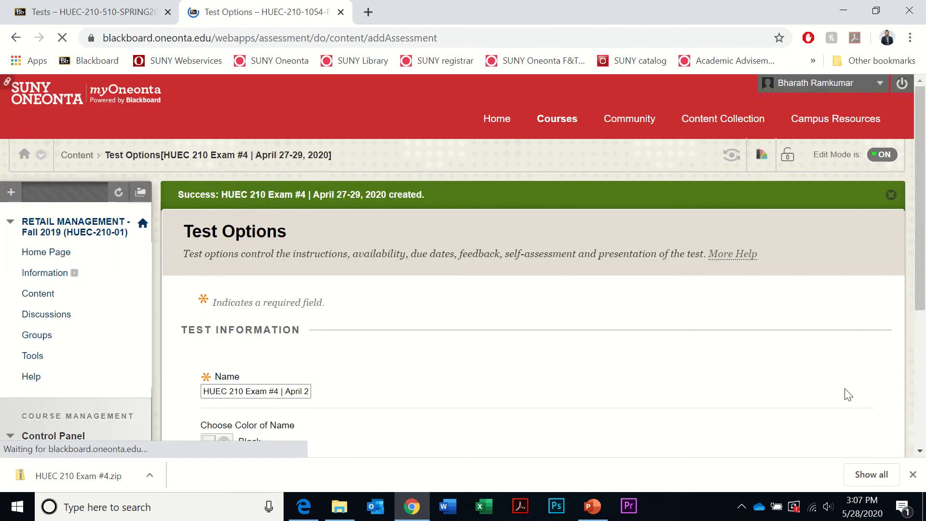
# Step: Review the exam's name, content link description, test description and instructions in the Test Options
pyautogui.scroll(-6, 720, 294)
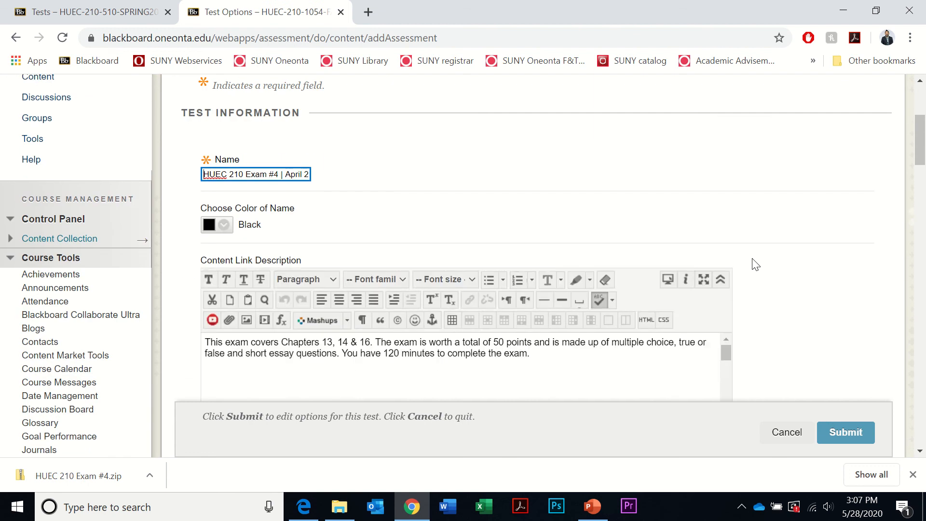
pyautogui.scroll(-6, 754, 262)
pyautogui.scroll(3, 754, 263)
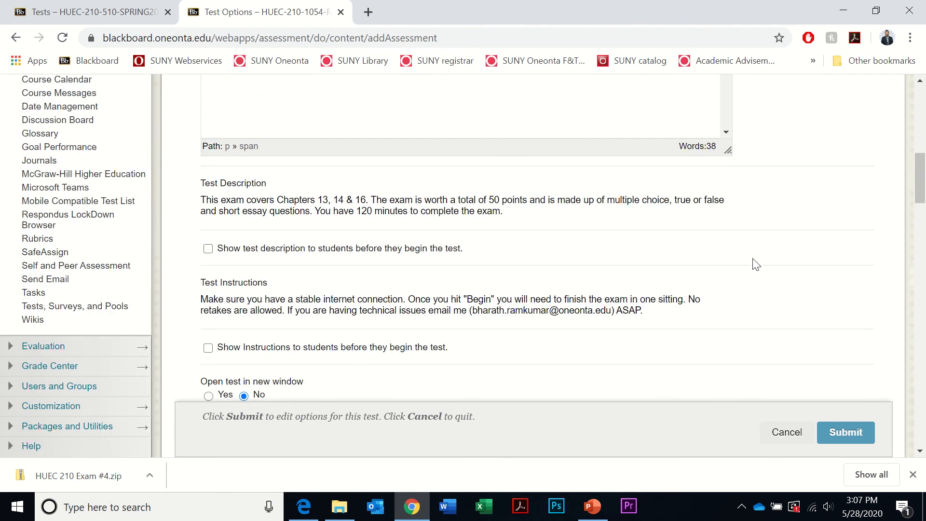
pyautogui.moveTo(199, 304); pyautogui.dragTo(649, 320)
pyautogui.click(639, 304)
pyautogui.scroll(1, 773, 334)
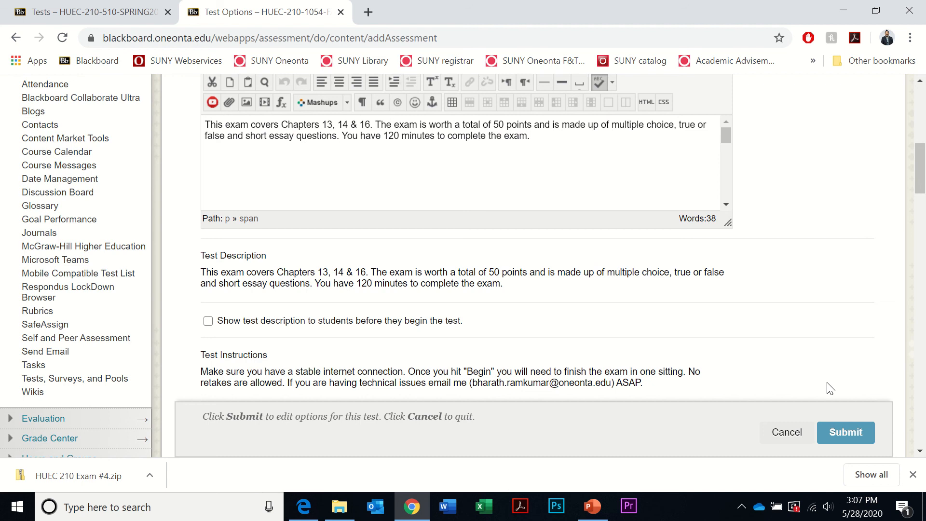
pyautogui.scroll(3, 802, 282)
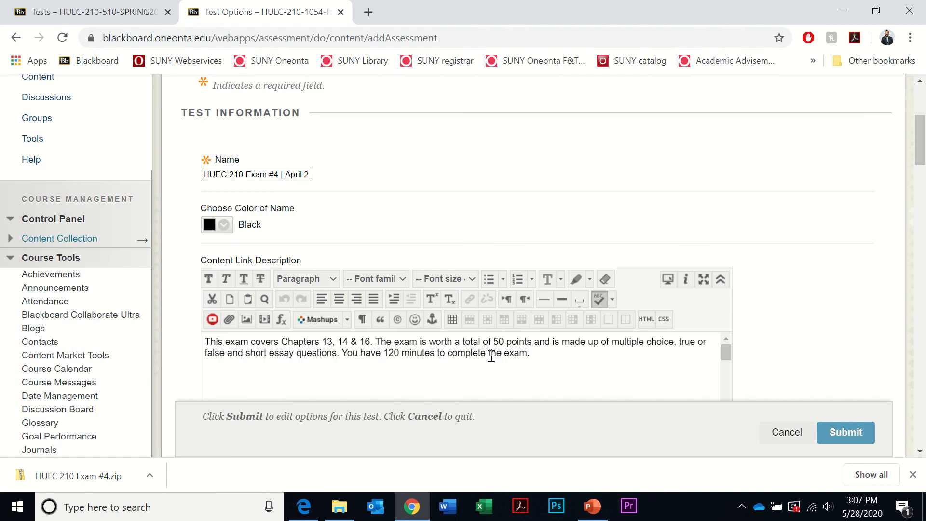
# Step: Check the exam's availability, timer, display date and password settings, and submit the Test Options
pyautogui.scroll(-1, 493, 356)
pyautogui.scroll(-15, 816, 290)
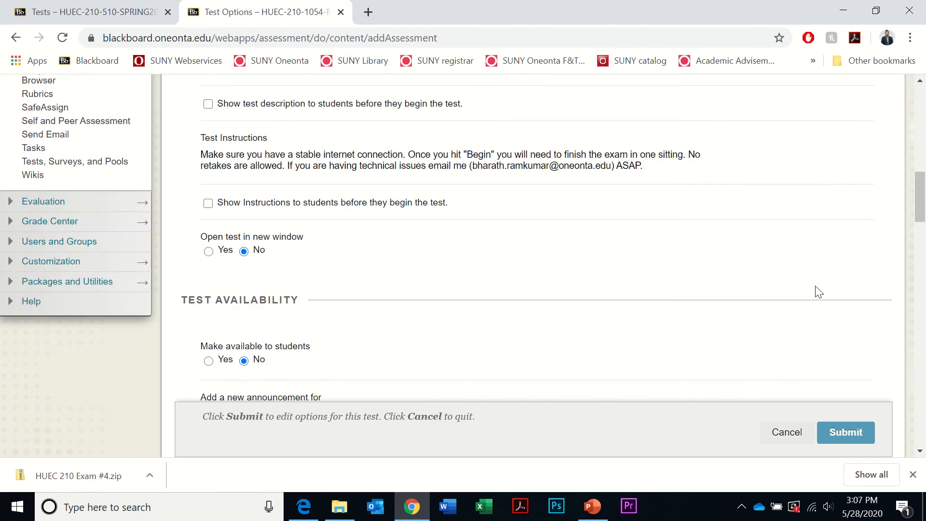
pyautogui.scroll(-5, 818, 292)
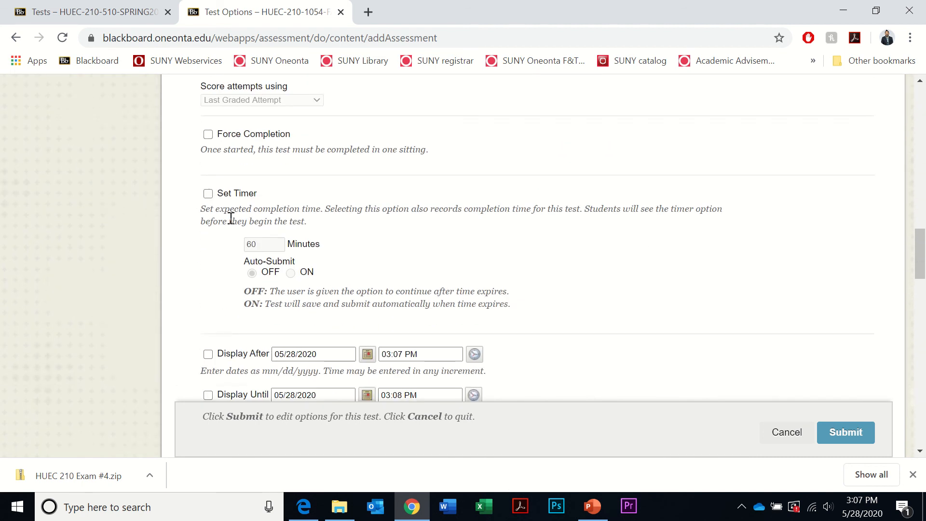
pyautogui.scroll(-2, 572, 254)
pyautogui.scroll(1, 568, 252)
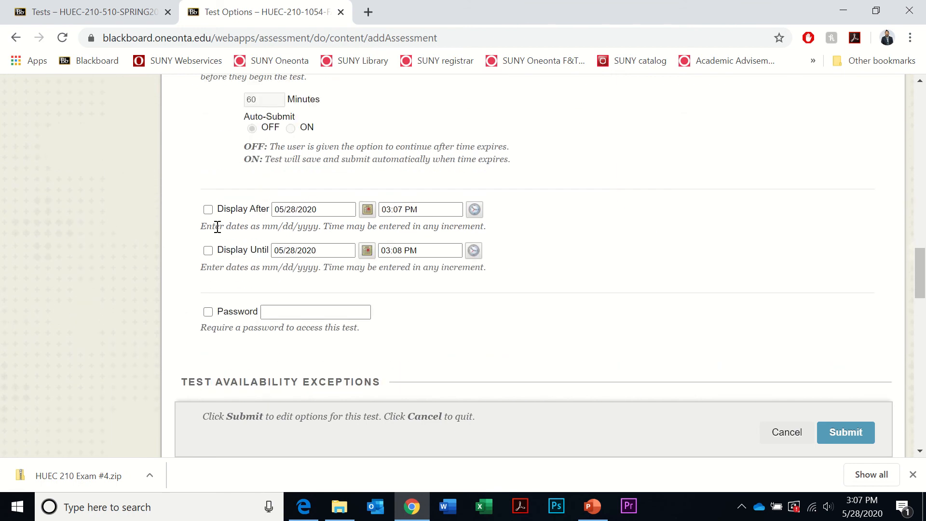
pyautogui.scroll(-3, 649, 266)
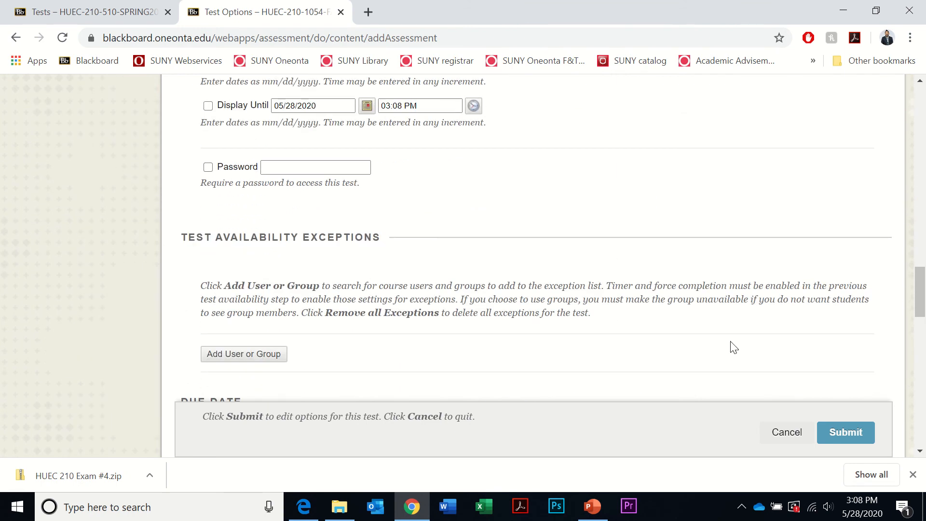
pyautogui.click(842, 432)
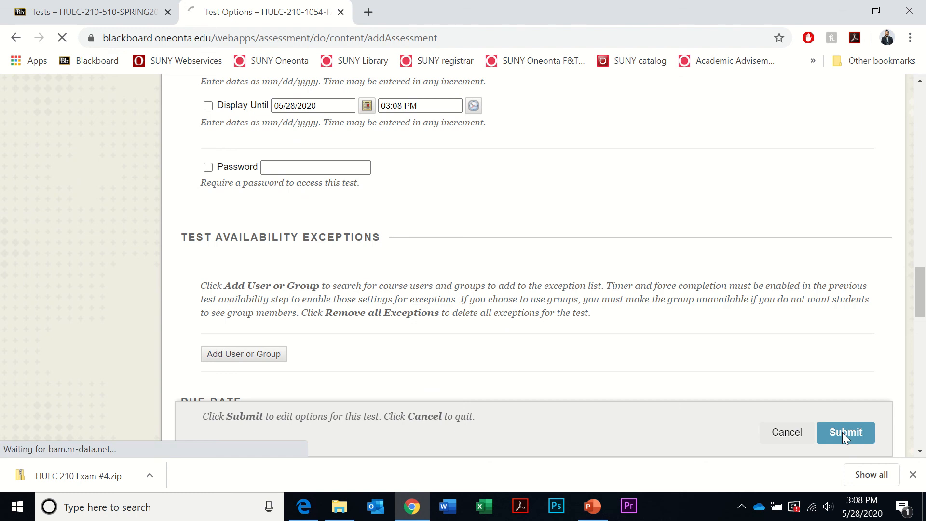